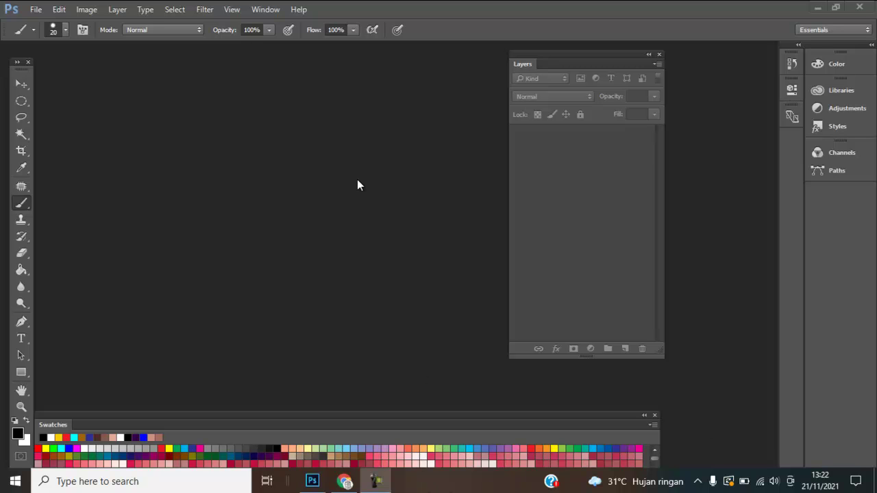
# Step: Create a new A4 International Paper document and float it in its own enlarged window
pyautogui.click(34, 9)
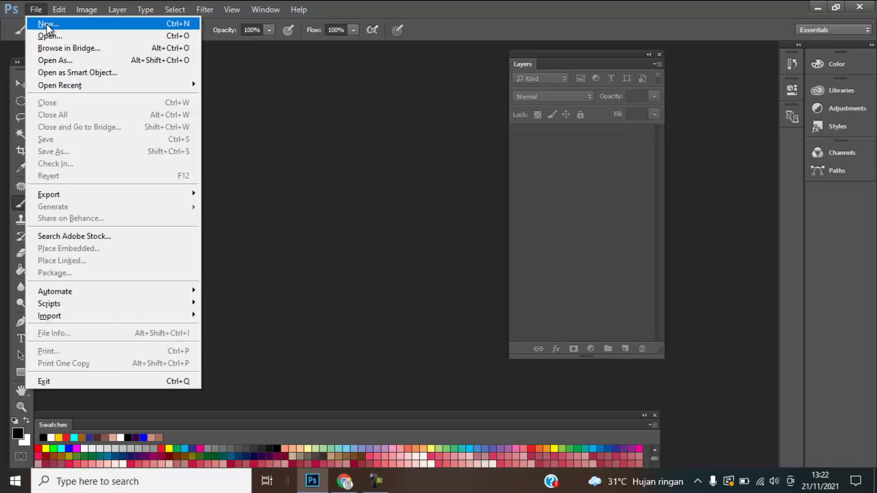
pyautogui.click(46, 25)
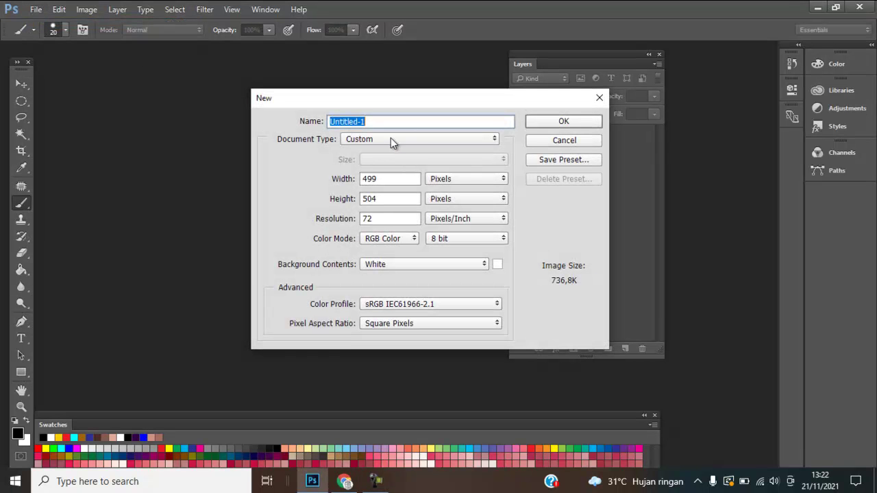
pyautogui.click(392, 141)
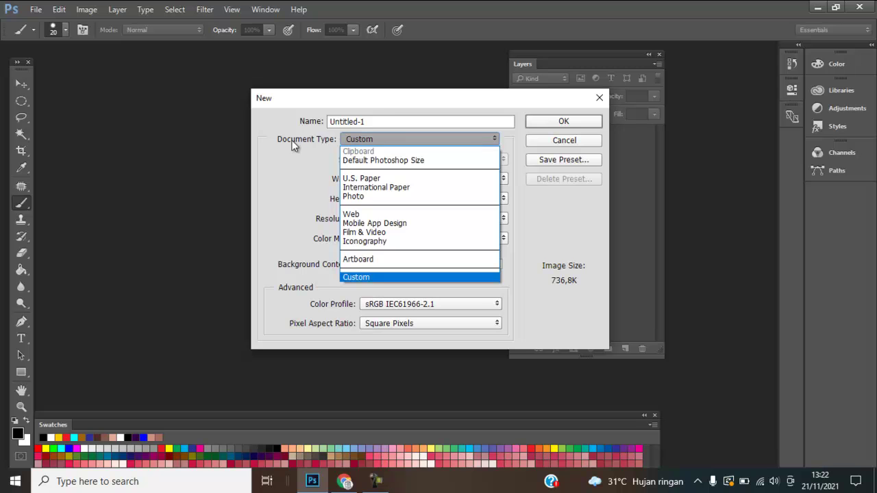
pyautogui.click(385, 188)
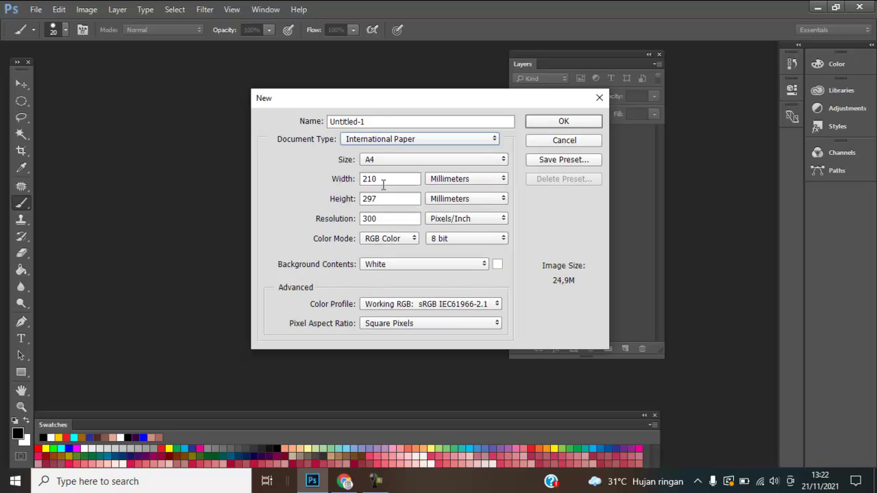
pyautogui.click(552, 122)
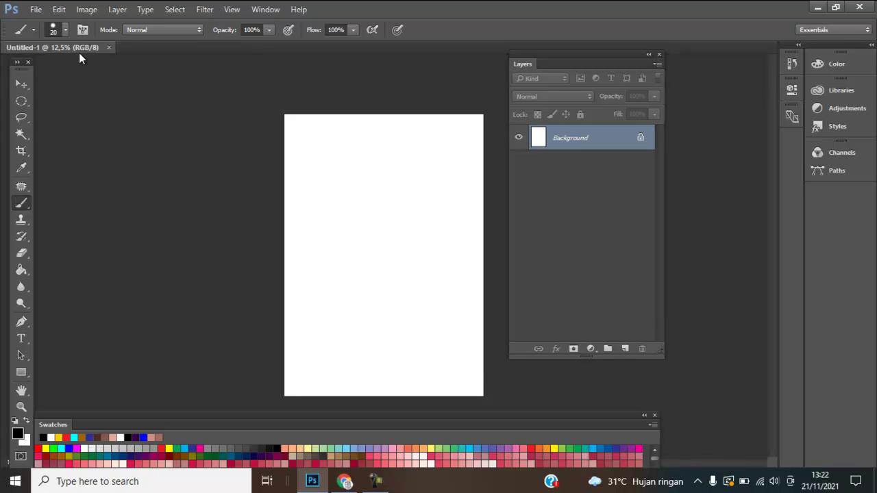
pyautogui.moveTo(85, 45); pyautogui.dragTo(296, 83)
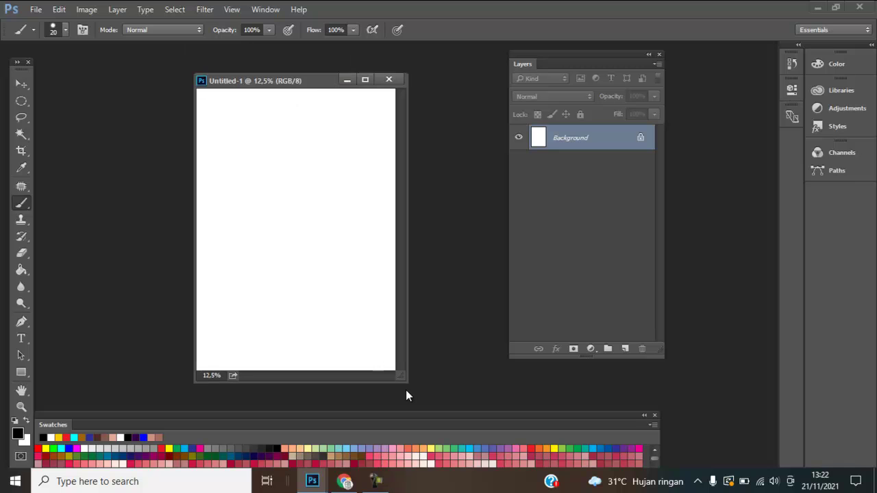
pyautogui.moveTo(405, 377); pyautogui.dragTo(488, 407)
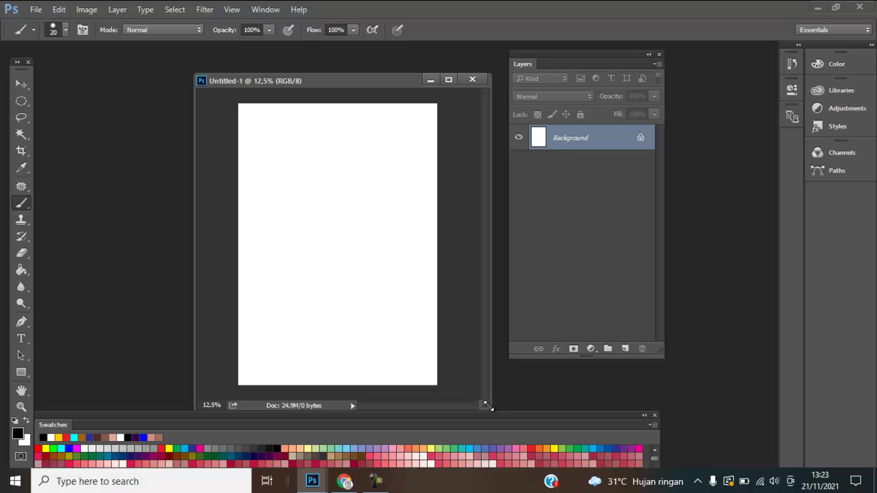
# Step: Switch to Chrome, open the Google home page and search for "steel floor"
pyautogui.click(348, 484)
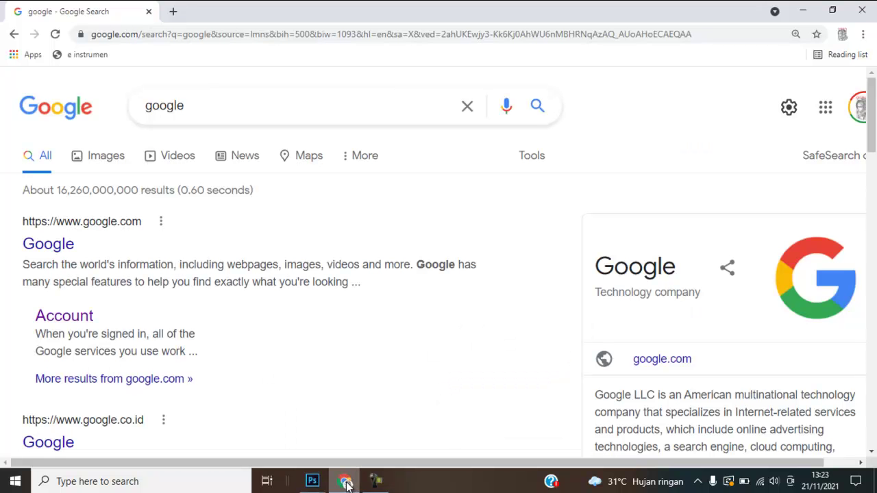
pyautogui.click(61, 251)
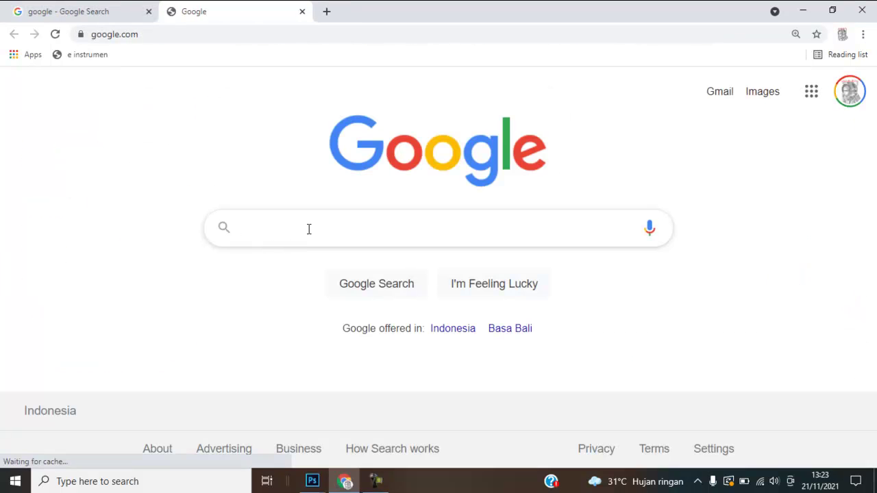
pyautogui.click(309, 229)
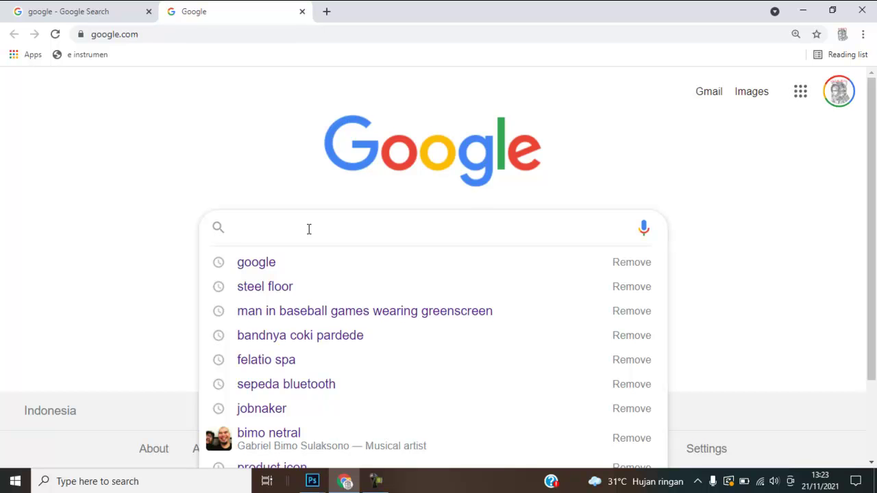
pyautogui.write('st')
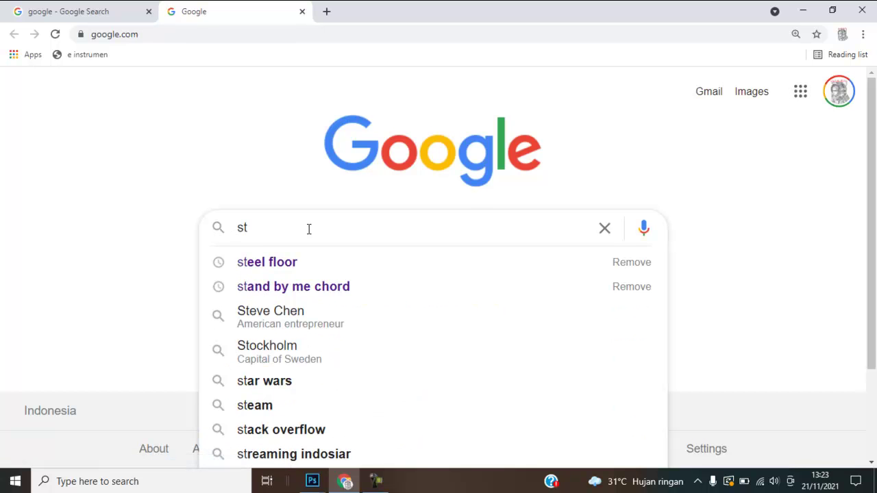
pyautogui.write('eel ')
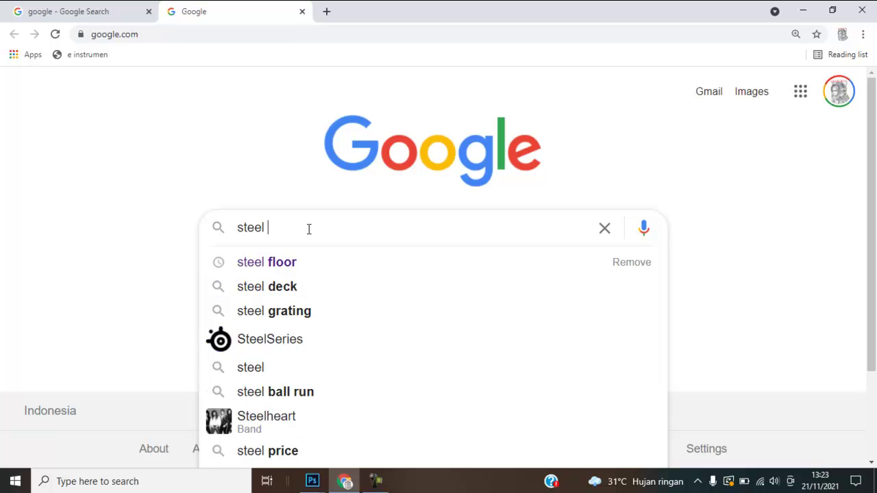
pyautogui.write('floor')
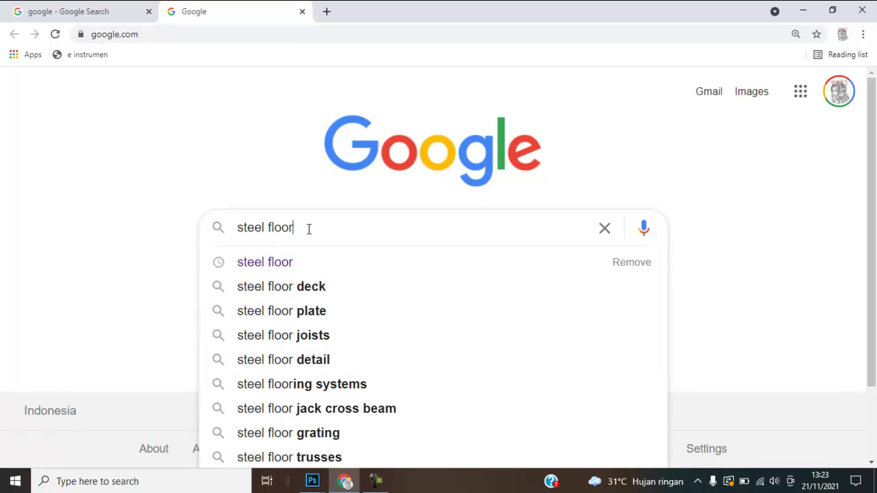
pyautogui.press('Return')
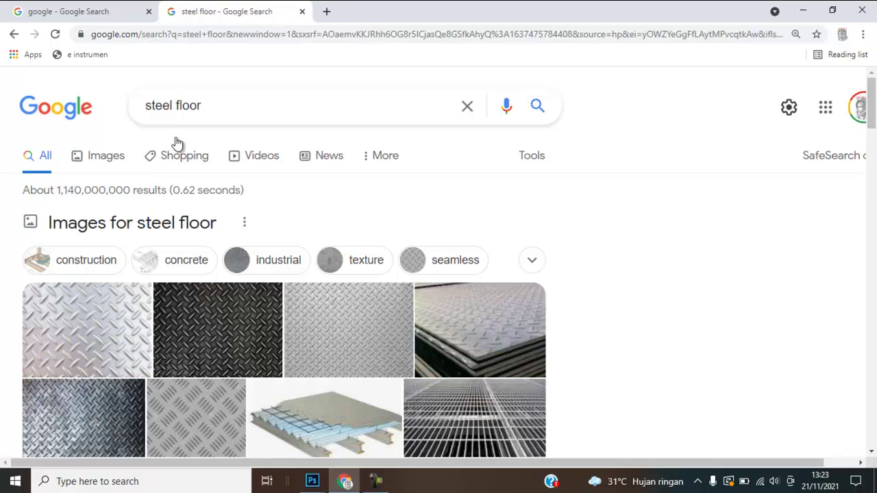
# Step: Show the image results for steel floor and filter them to Large size
pyautogui.click(98, 159)
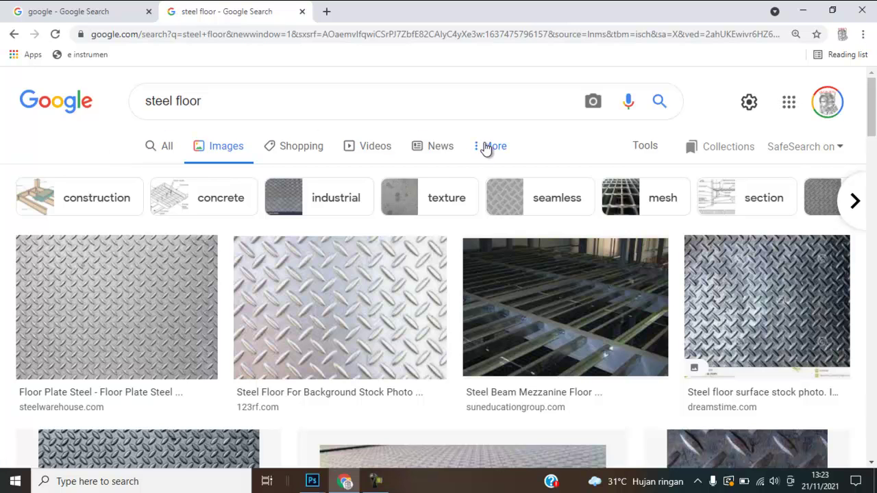
pyautogui.click(647, 152)
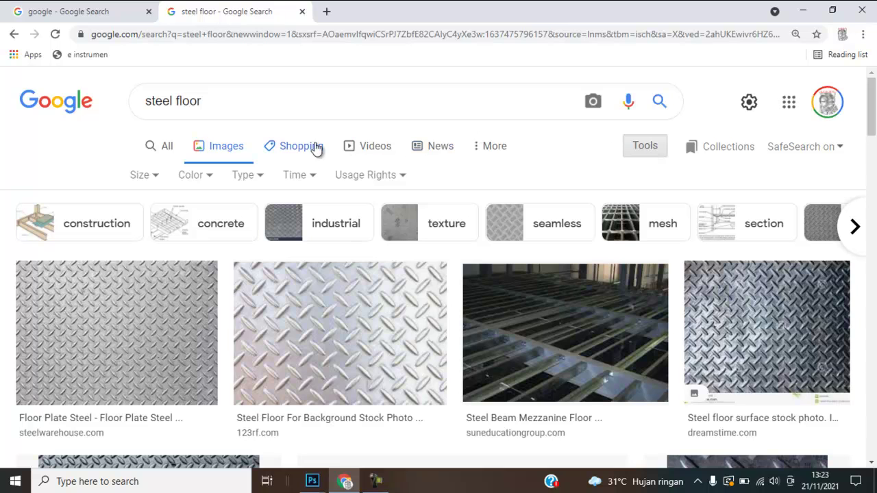
pyautogui.click(150, 176)
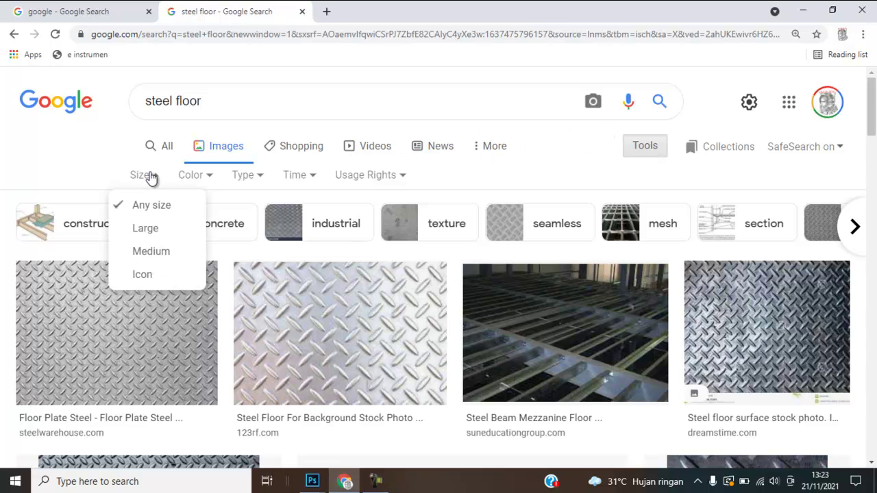
pyautogui.click(151, 233)
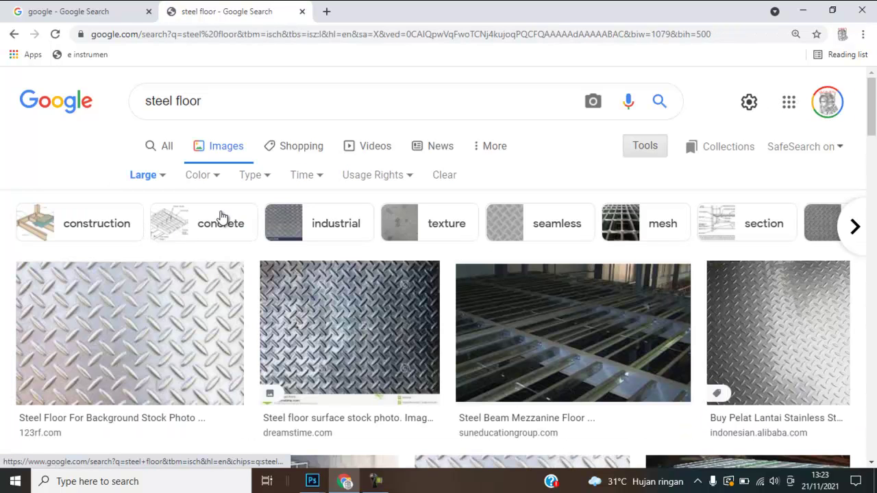
# Step: Browse the large steel floor images and preview the Stainless Steel Floor Plate image from dreamstime.com
pyautogui.scroll(-3, 226, 218)
pyautogui.scroll(-3, 230, 218)
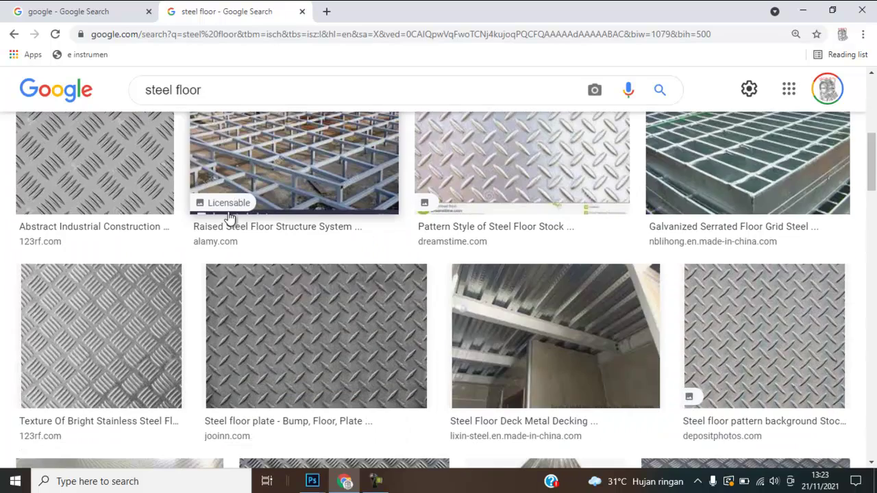
pyautogui.scroll(-3, 229, 217)
pyautogui.scroll(2, 229, 218)
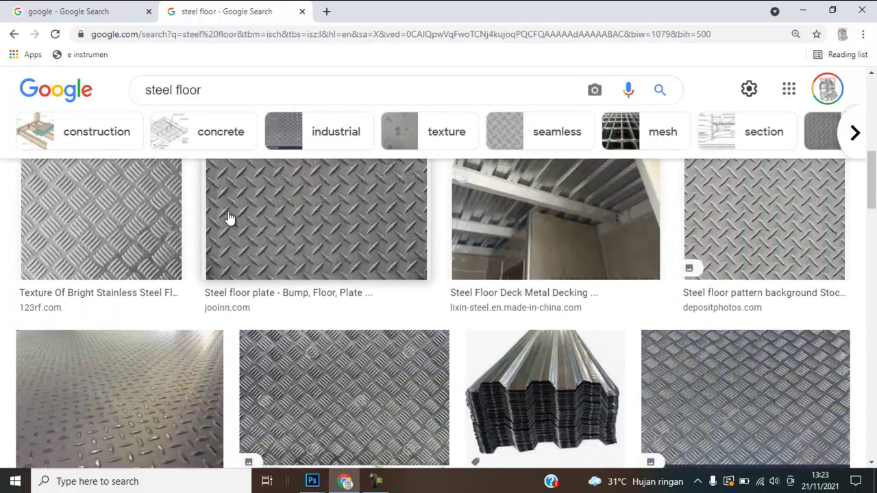
pyautogui.scroll(-3, 229, 217)
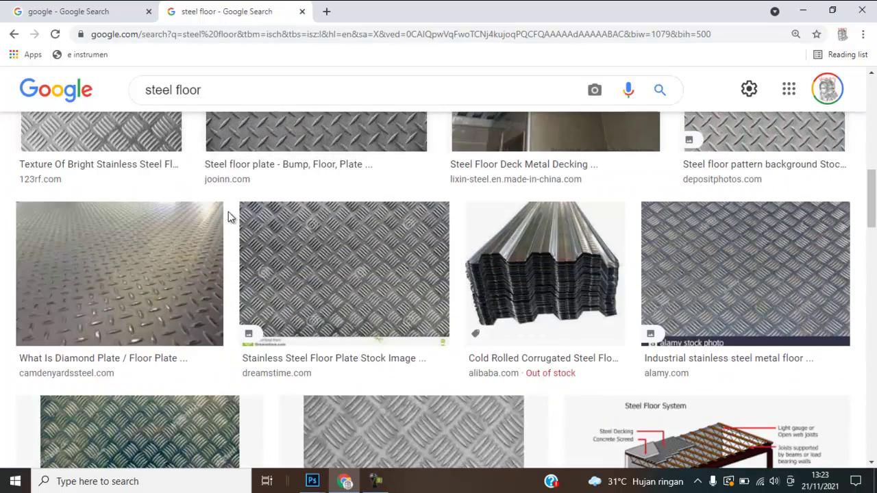
pyautogui.scroll(-4, 230, 223)
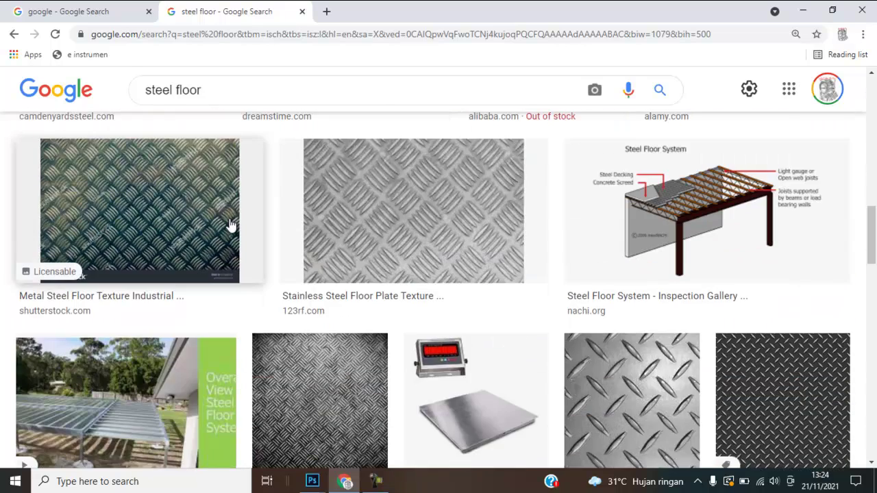
pyautogui.scroll(6, 229, 226)
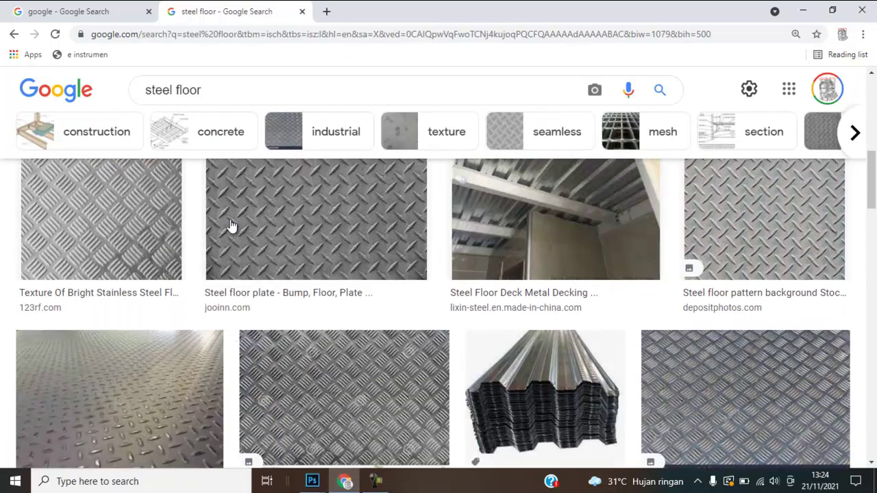
pyautogui.scroll(-1, 315, 310)
pyautogui.click(368, 333)
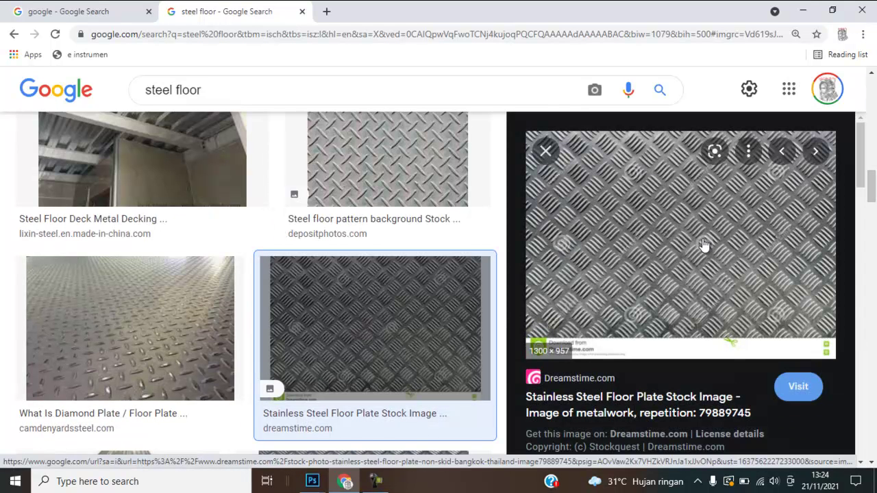
# Step: Preview the diamond-patterned "Steel floor plate" image from jooinn.com and open its source page
pyautogui.scroll(4, 366, 258)
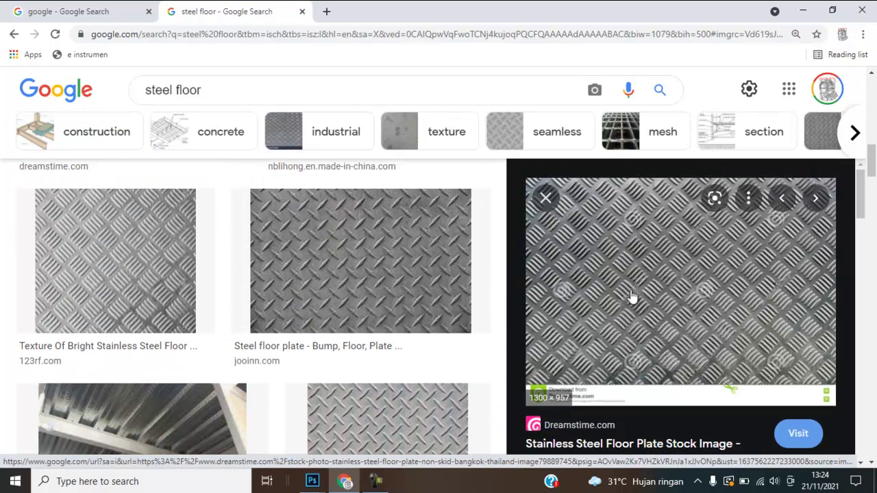
pyautogui.scroll(3, 266, 300)
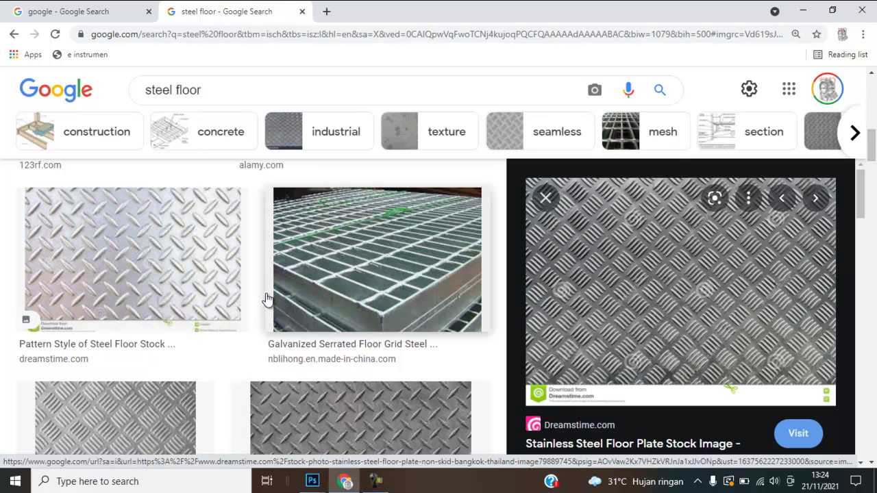
pyautogui.scroll(-3, 266, 299)
pyautogui.click(333, 253)
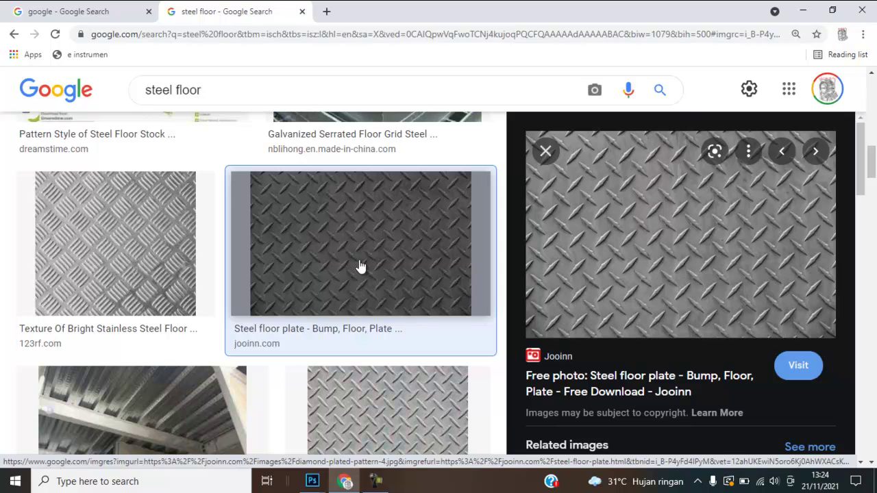
pyautogui.click(679, 226)
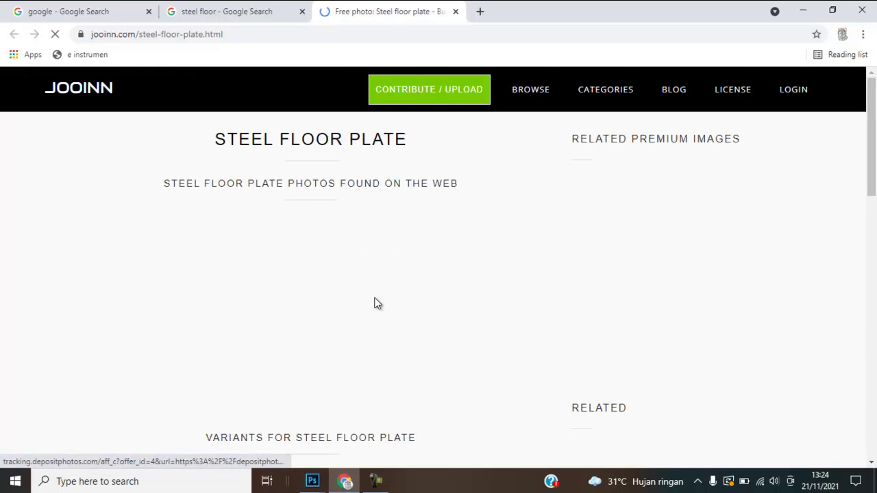
# Step: Open the steel floor plate photo on the Jooinn page in a separate tab and view it
pyautogui.scroll(-5, 376, 303)
pyautogui.scroll(-3, 374, 297)
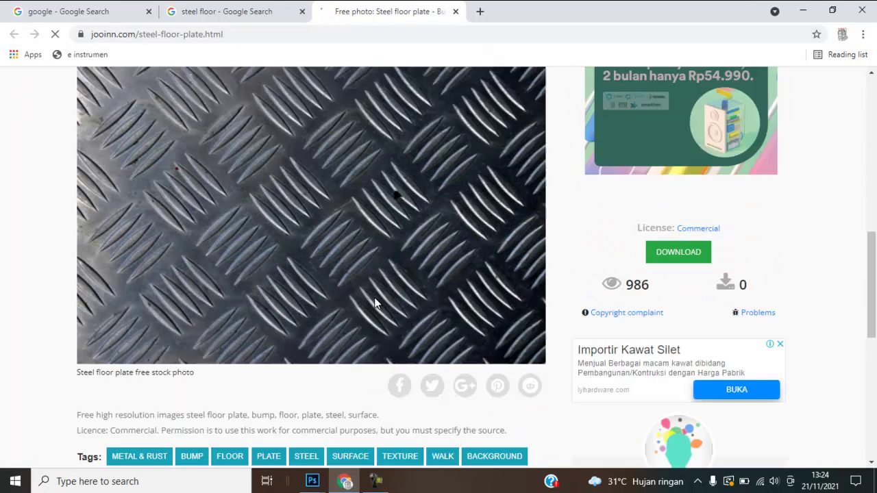
pyautogui.rightClick(352, 177)
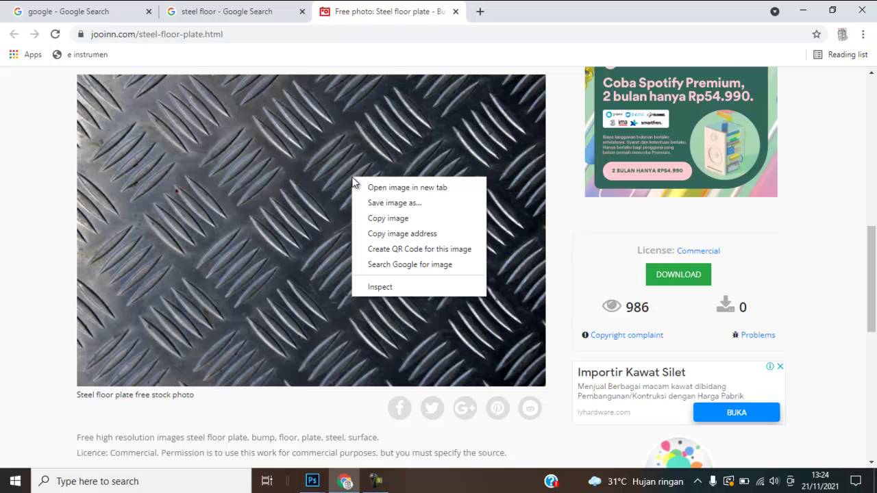
pyautogui.click(370, 188)
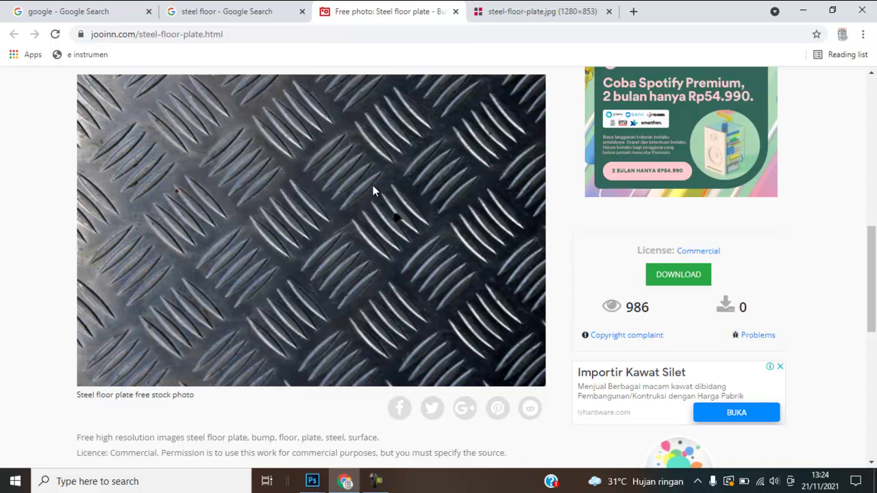
pyautogui.click(502, 12)
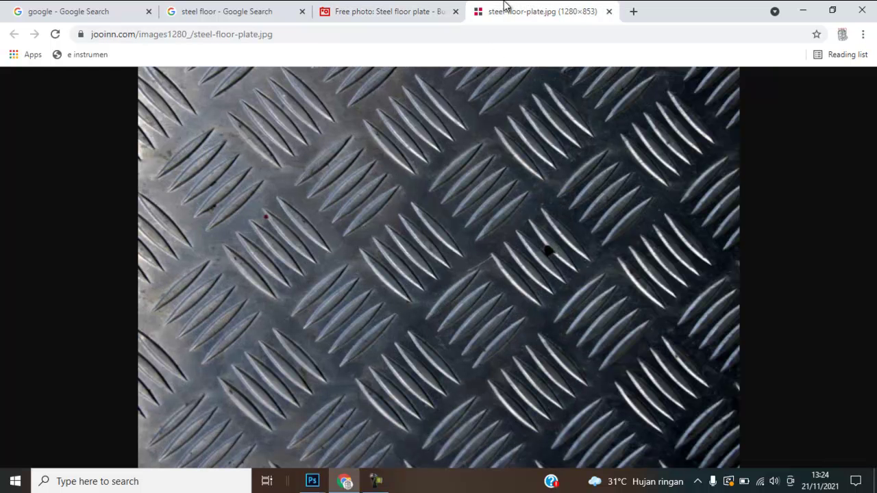
pyautogui.click(423, 193)
# Step: Return to the steel floor image results and open the previewed Jooinn diamond plate image in its own tab
pyautogui.click(377, 11)
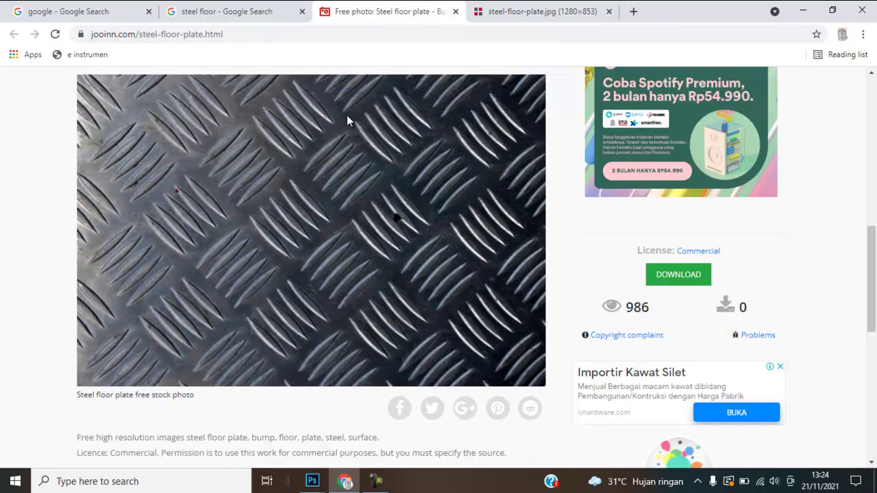
pyautogui.click(226, 11)
pyautogui.rightClick(672, 164)
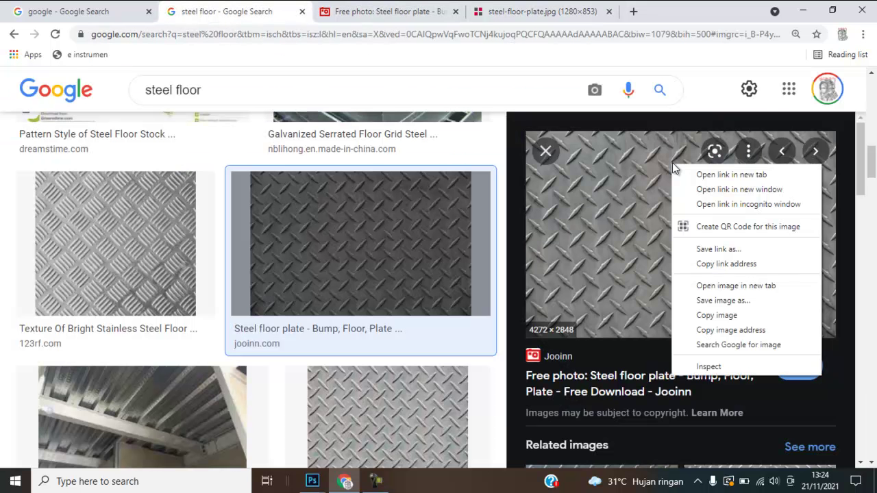
pyautogui.click(728, 286)
pyautogui.click(661, 7)
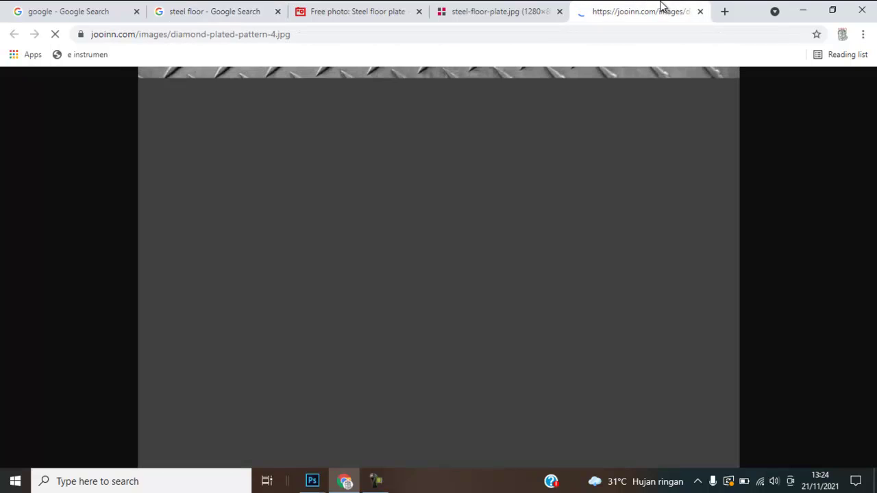
# Step: Copy the full-size diamond-plated-pattern-4.jpg image from its Jooinn tab
pyautogui.click(230, 17)
pyautogui.rightClick(640, 181)
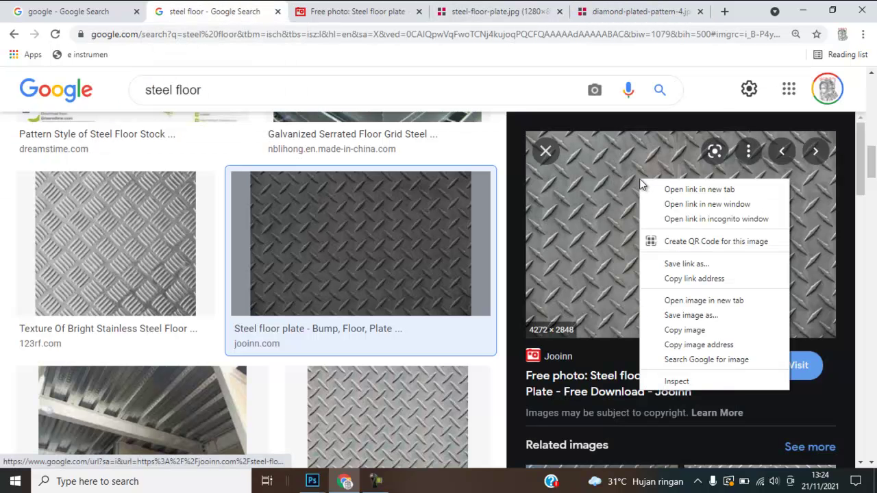
pyautogui.click(641, 8)
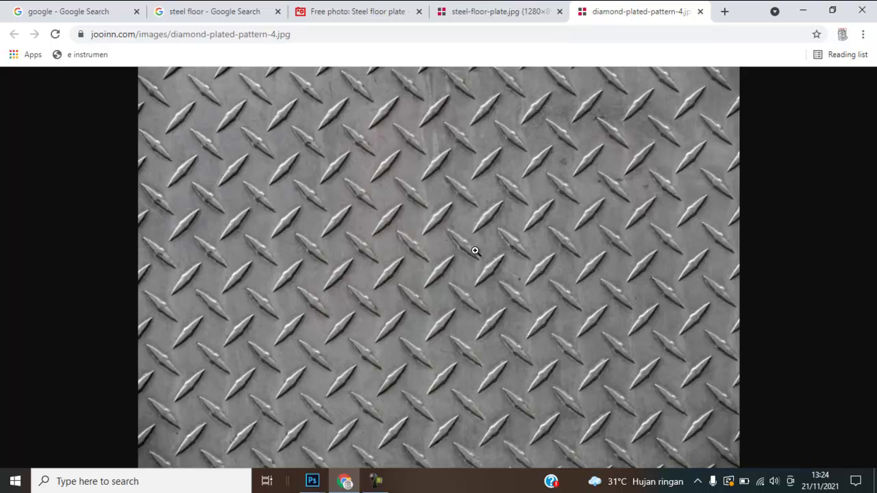
pyautogui.click(470, 194)
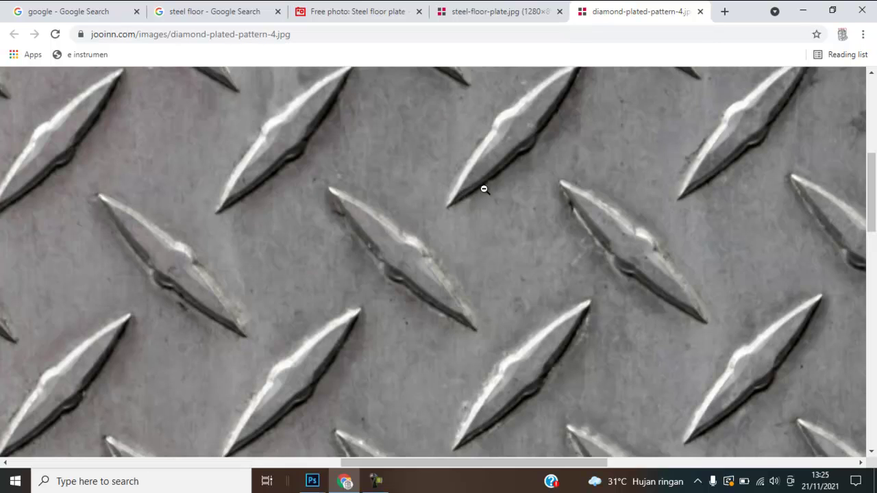
pyautogui.scroll(-8, 490, 236)
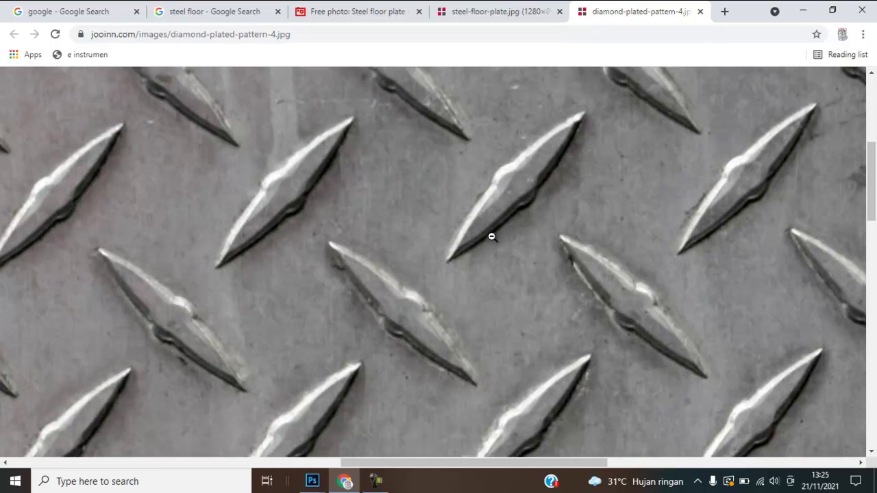
pyautogui.rightClick(413, 104)
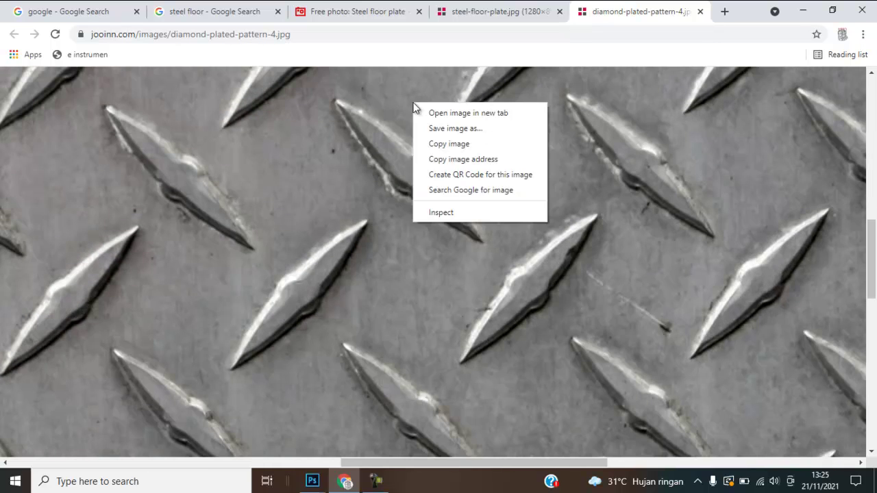
pyautogui.click(442, 144)
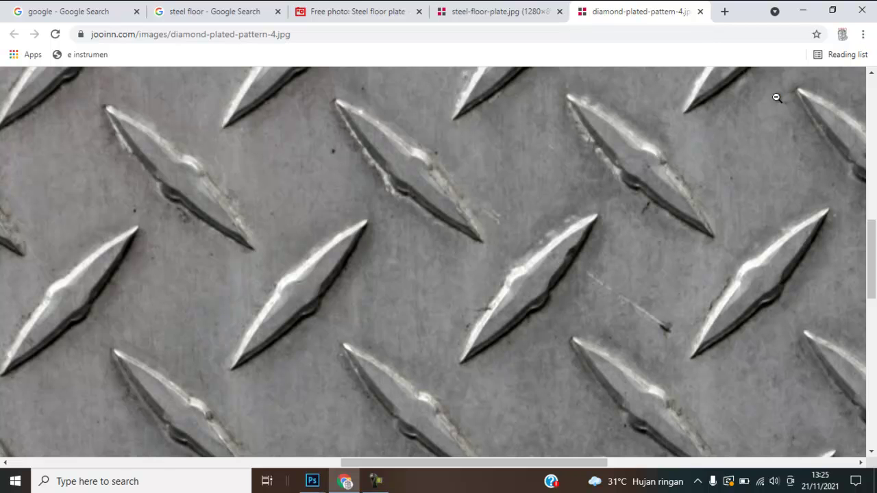
pyautogui.rightClick(327, 187)
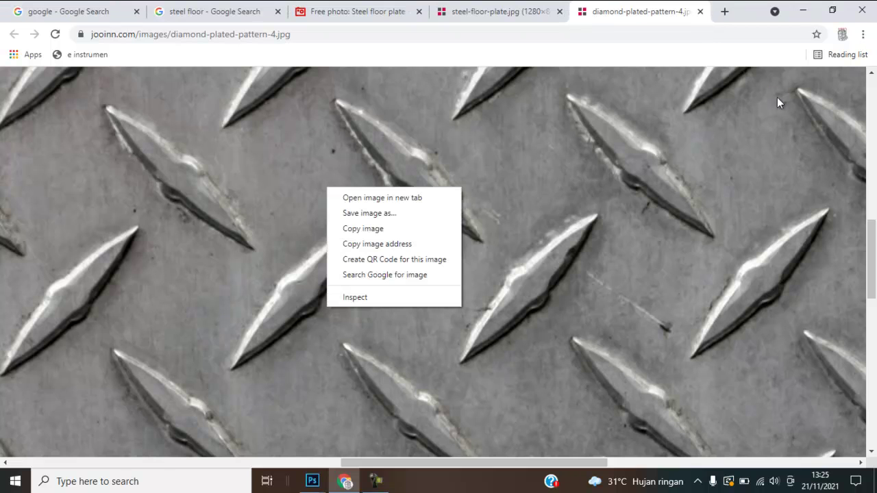
pyautogui.click(373, 228)
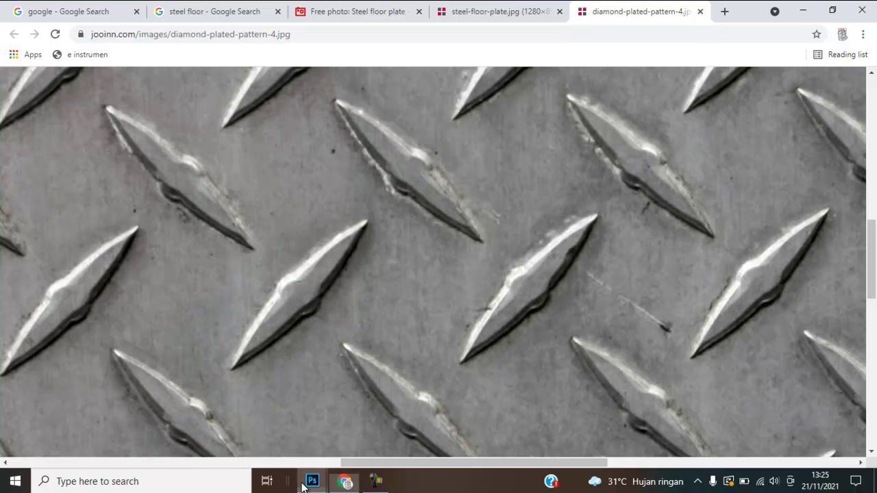
# Step: Switch to Photoshop and reposition the blank Untitled-1 document window
pyautogui.moveTo(308, 483)
pyautogui.click(294, 449)
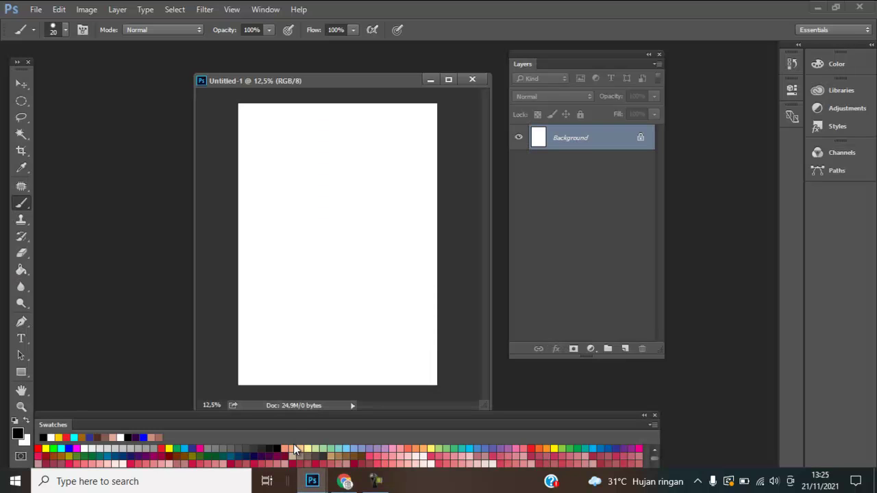
pyautogui.moveTo(363, 86)
pyautogui.mouseDown()
pyautogui.moveTo(393, 82)
pyautogui.moveTo(365, 90)
pyautogui.mouseUp()
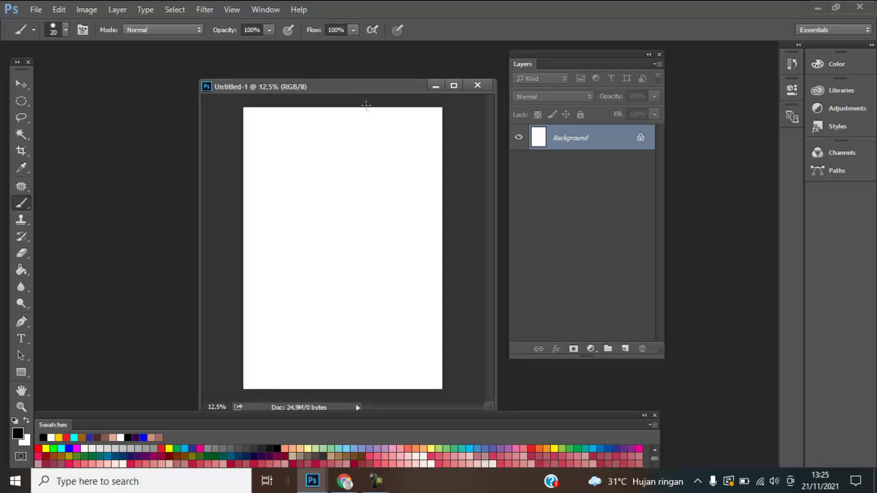
pyautogui.rightClick(359, 190)
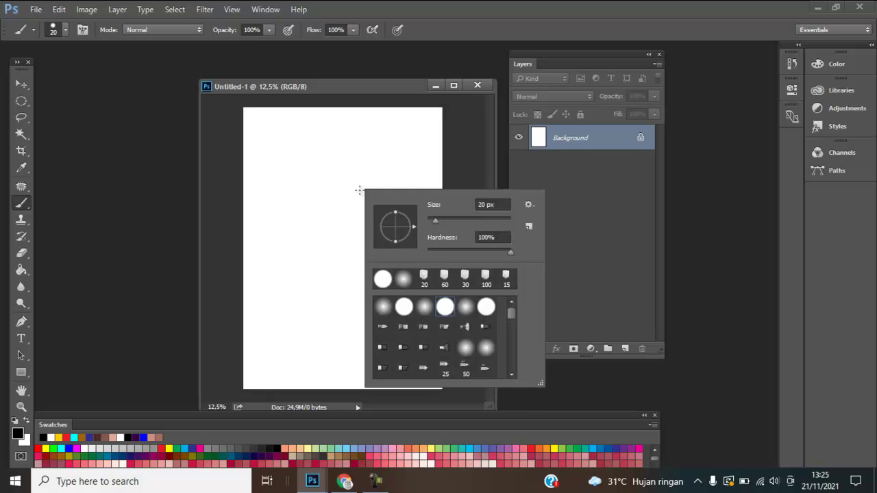
pyautogui.moveTo(353, 96); pyautogui.dragTo(397, 108)
# Step: Copy the diamond plate image again in Chrome and paste it as a layer into the Untitled-1 document in Photoshop
pyautogui.hotkey('alt', 'Tab')
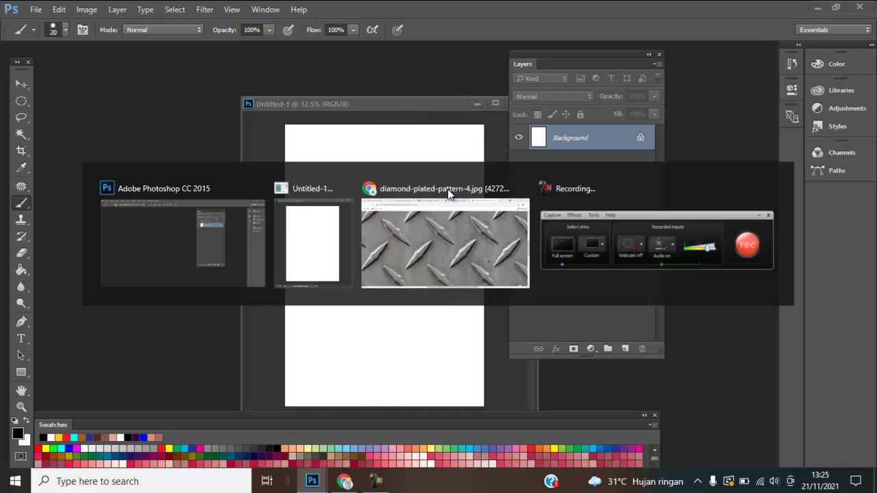
pyautogui.hotkey('alt', 'Tab')
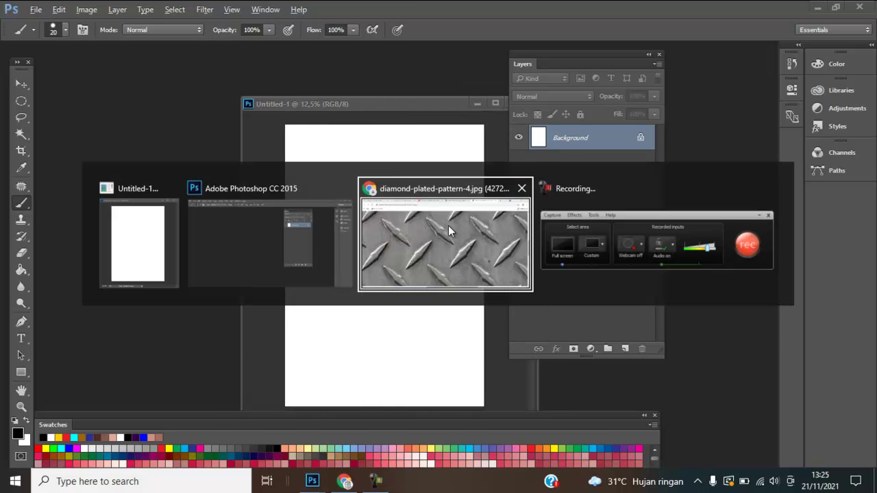
pyautogui.rightClick(449, 205)
pyautogui.click(487, 247)
pyautogui.hotkey('alt', 'Tab')
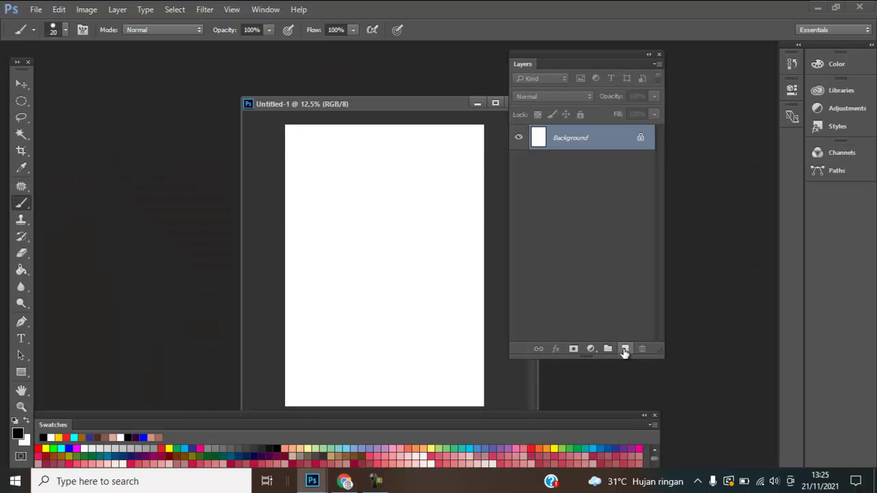
pyautogui.hotkey('ctrl', 'v')
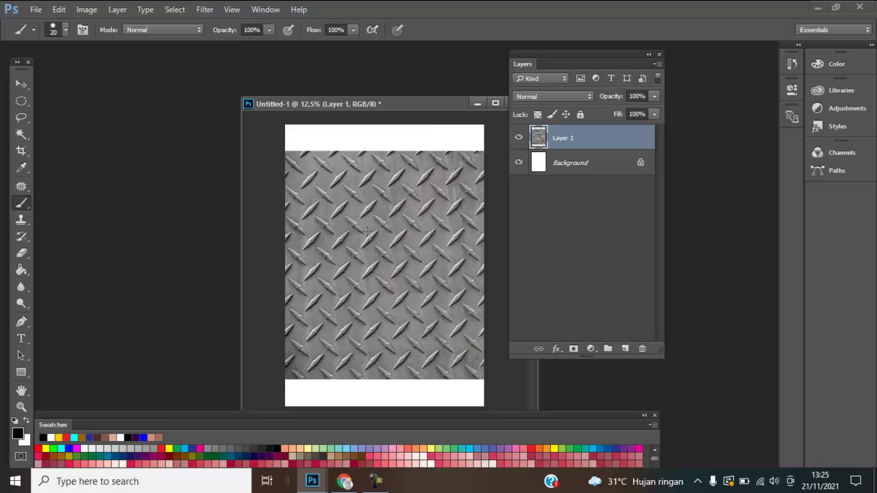
# Step: Move the document window clear of the Layers panel and set the screen mode to full screen with menu bar
pyautogui.moveTo(423, 102); pyautogui.dragTo(316, 93)
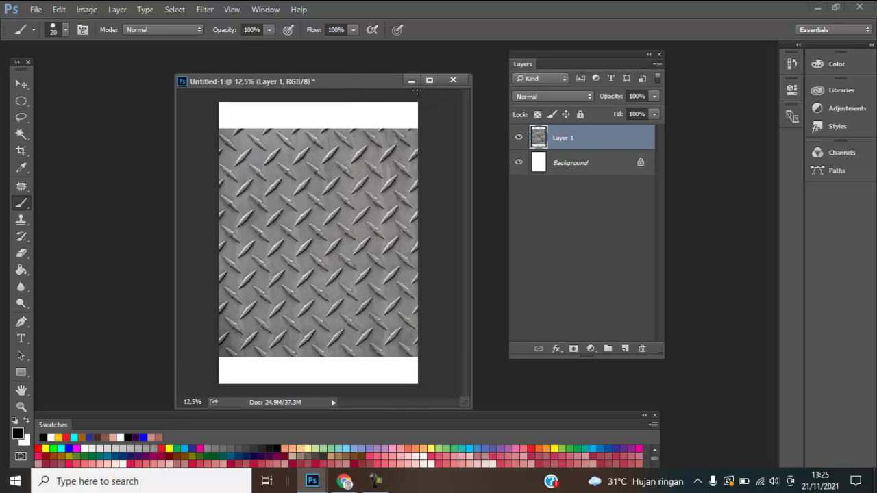
pyautogui.moveTo(363, 82); pyautogui.dragTo(348, 62)
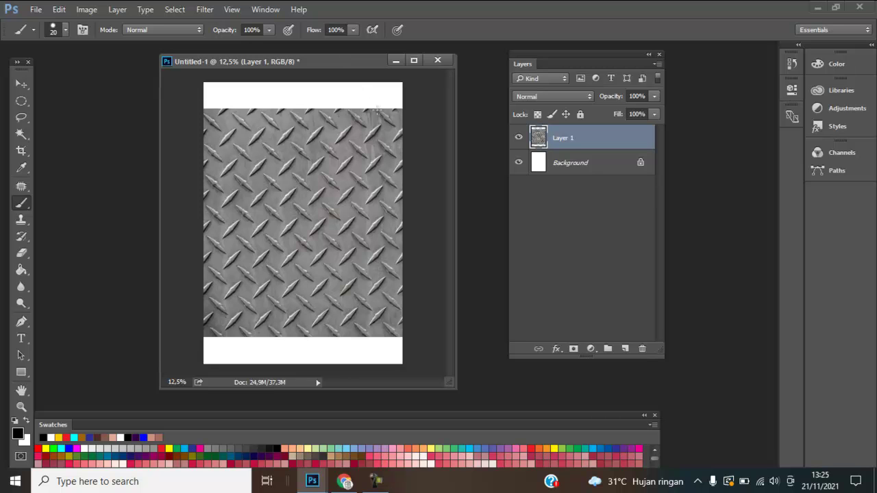
pyautogui.press('f')
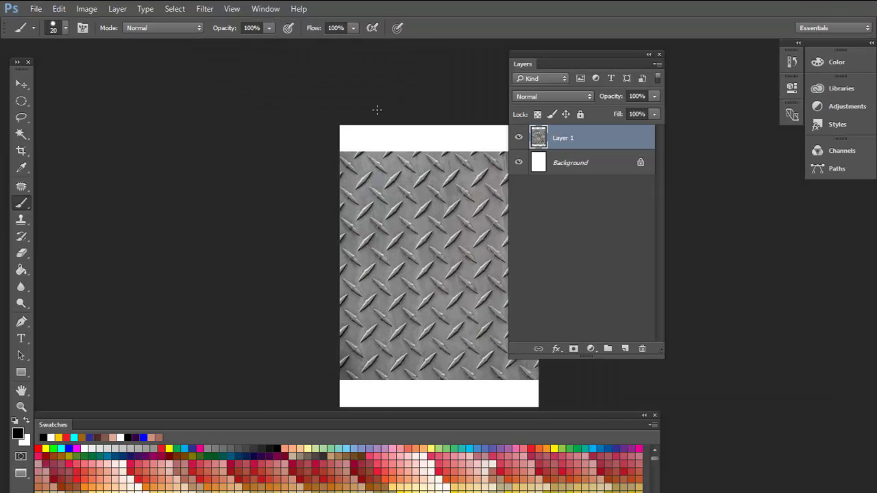
pyautogui.press('f')
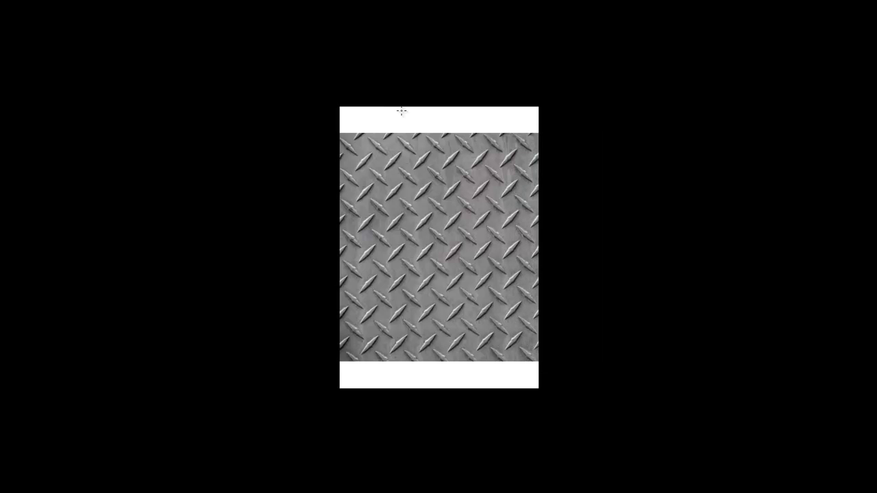
pyautogui.press('f')
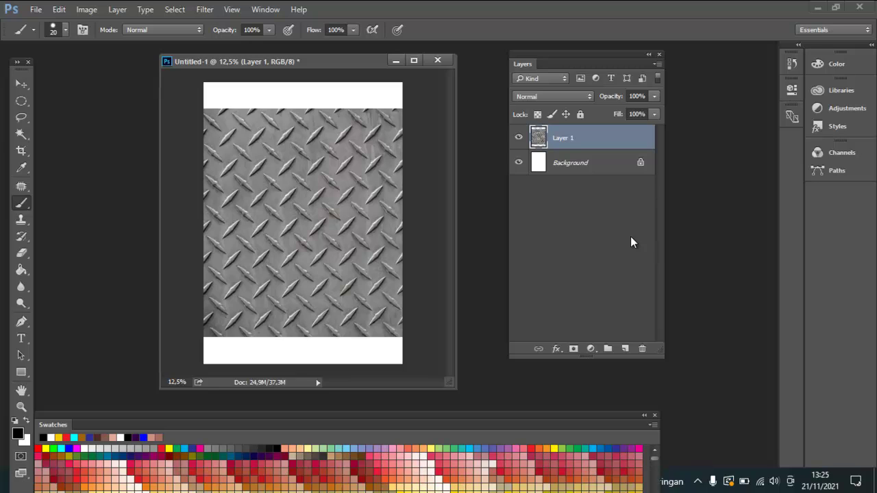
pyautogui.press('f')
# Step: Examine the pasted steel texture on the page by panning and zooming in and out on it
pyautogui.moveTo(392, 281)
pyautogui.mouseDown()
pyautogui.moveTo(291, 248)
pyautogui.moveTo(399, 280)
pyautogui.moveTo(374, 243)
pyautogui.moveTo(303, 251)
pyautogui.moveTo(328, 228)
pyautogui.moveTo(320, 233)
pyautogui.mouseUp()
pyautogui.moveTo(396, 259); pyautogui.dragTo(370, 274)
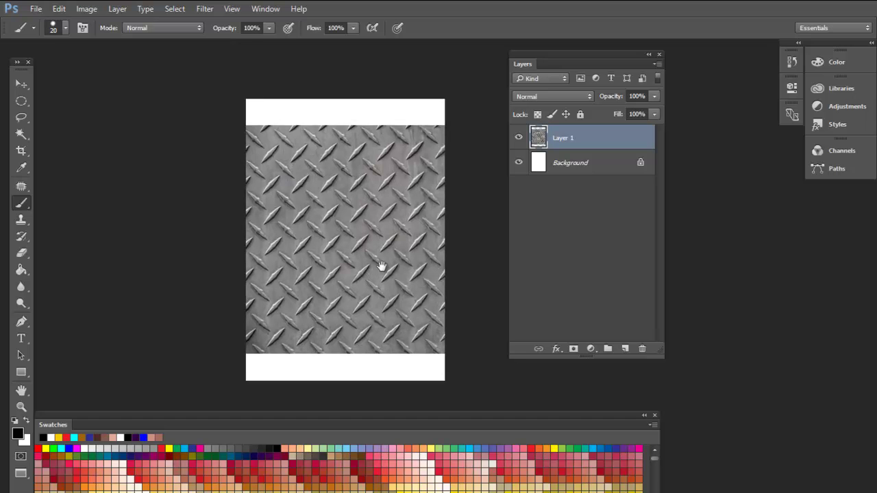
pyautogui.keyDown('ctrl'); pyautogui.click(359, 176); pyautogui.keyUp('ctrl')
pyautogui.keyDown('ctrl'); pyautogui.click(358, 176); pyautogui.keyUp('ctrl')
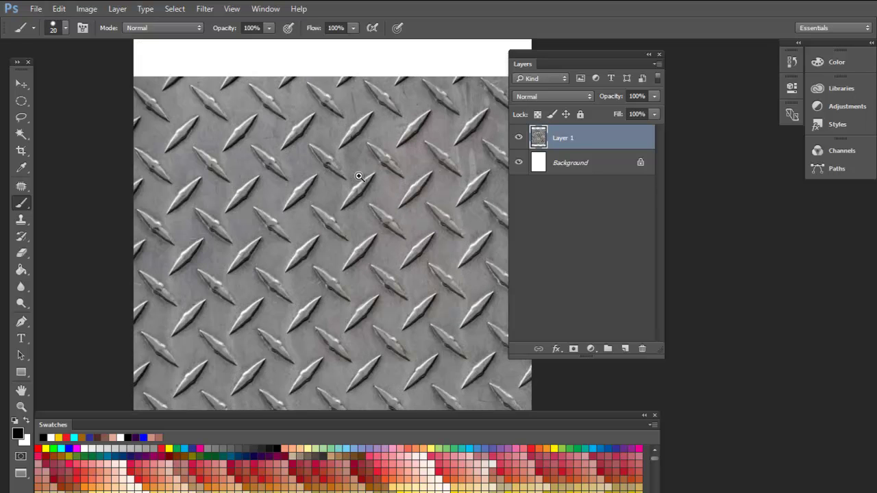
pyautogui.keyDown('ctrl'); pyautogui.click(358, 176); pyautogui.keyUp('ctrl')
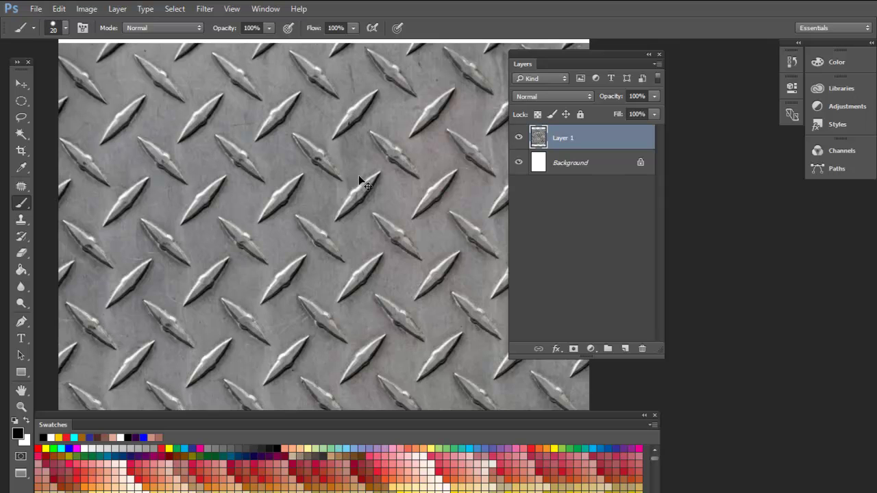
pyautogui.keyDown('alt'); pyautogui.click(358, 176); pyautogui.keyUp('alt')
pyautogui.keyDown('alt'); pyautogui.click(358, 176); pyautogui.keyUp('alt')
pyautogui.keyDown('alt'); pyautogui.click(358, 176); pyautogui.keyUp('alt')
pyautogui.keyDown('alt'); pyautogui.click(359, 177); pyautogui.keyUp('alt')
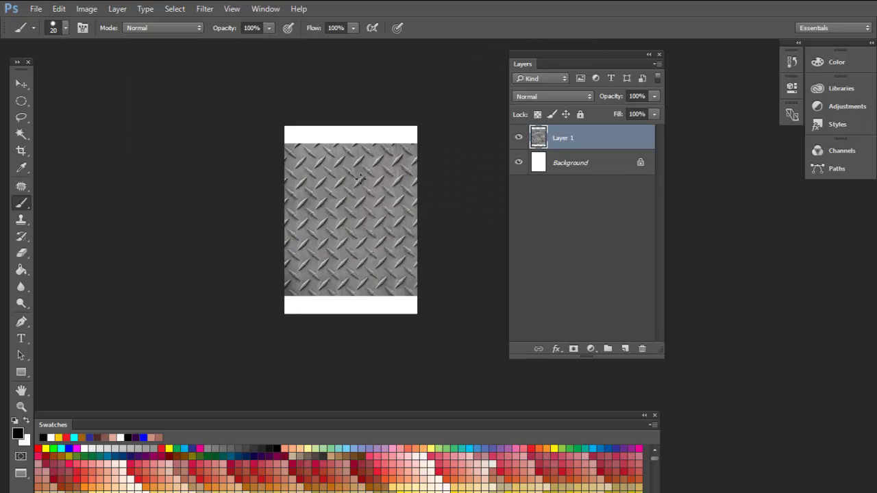
pyautogui.keyDown('ctrl'); pyautogui.click(383, 179); pyautogui.keyUp('ctrl')
pyautogui.keyDown('ctrl'); pyautogui.click(383, 179); pyautogui.keyUp('ctrl')
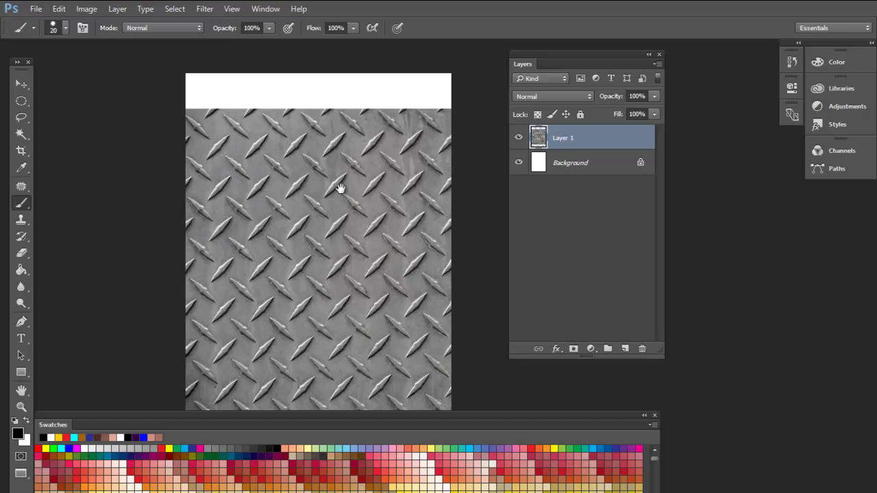
pyautogui.moveTo(340, 188)
pyautogui.mouseDown()
pyautogui.moveTo(474, 189)
pyautogui.moveTo(219, 171)
pyautogui.moveTo(433, 223)
pyautogui.moveTo(491, 173)
pyautogui.moveTo(475, 147)
pyautogui.moveTo(436, 129)
pyautogui.moveTo(363, 155)
pyautogui.moveTo(496, 176)
pyautogui.moveTo(452, 190)
pyautogui.moveTo(405, 176)
pyautogui.moveTo(404, 229)
pyautogui.mouseUp()
pyautogui.keyDown('ctrl'); pyautogui.click(404, 230); pyautogui.keyUp('ctrl')
pyautogui.keyDown('ctrl'); pyautogui.keyDown('alt'); pyautogui.click(411, 236); pyautogui.keyUp('alt'); pyautogui.keyUp('ctrl')
pyautogui.keyDown('ctrl'); pyautogui.keyDown('alt'); pyautogui.click(421, 241); pyautogui.keyUp('alt'); pyautogui.keyUp('ctrl')
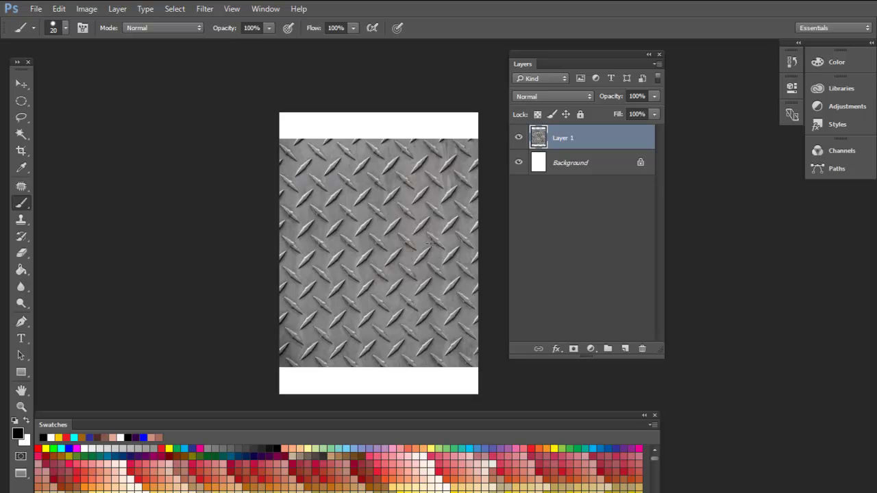
# Step: Rename the steel texture layer as BESI
pyautogui.doubleClick(564, 139)
pyautogui.click(567, 208)
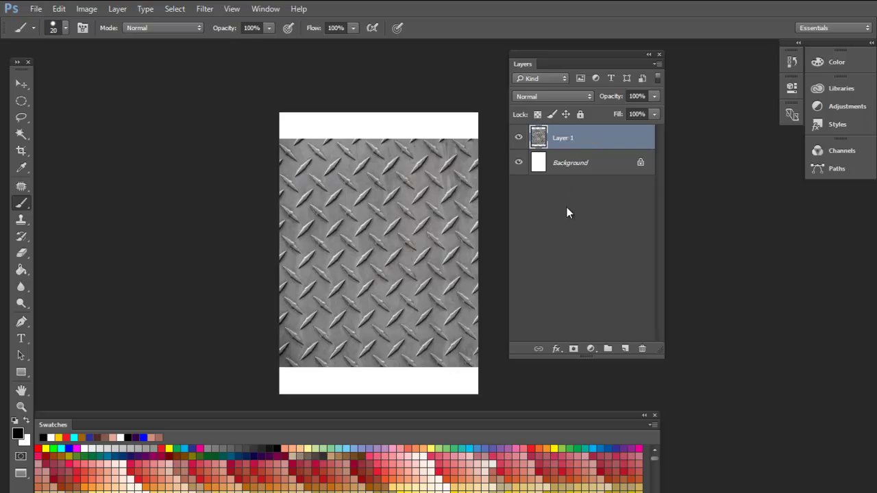
pyautogui.doubleClick(564, 140)
pyautogui.write('B')
pyautogui.write('EST')
pyautogui.press('Return')
# Step: Scale the BESI layer down to about 48.55% with Free Transform and position it in the upper part of the page
pyautogui.hotkey('ctrl', 't')
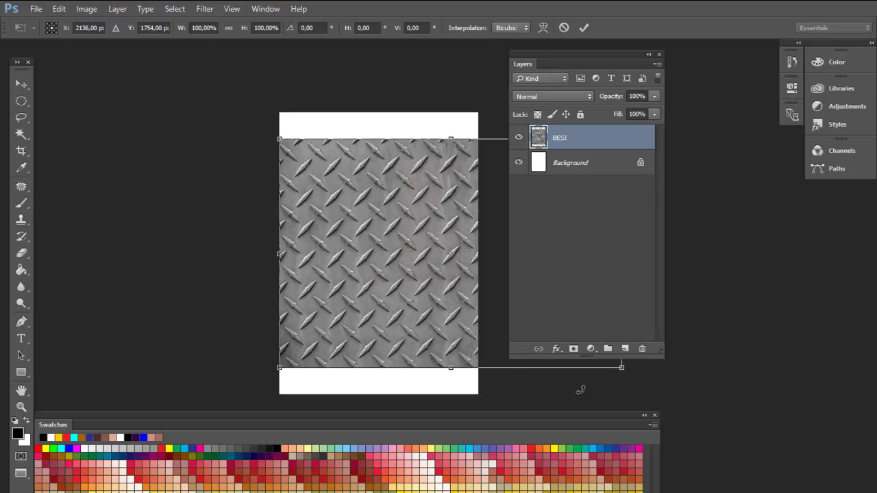
pyautogui.moveTo(589, 52); pyautogui.dragTo(763, 108)
pyautogui.moveTo(622, 368); pyautogui.dragTo(456, 239)
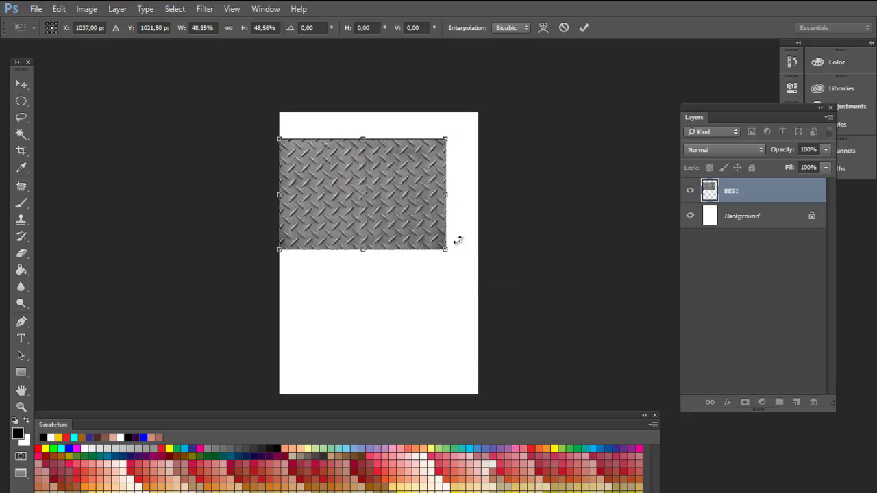
pyautogui.moveTo(411, 196)
pyautogui.mouseDown()
pyautogui.moveTo(426, 199)
pyautogui.moveTo(423, 191)
pyautogui.moveTo(424, 198)
pyautogui.mouseUp()
pyautogui.moveTo(461, 251); pyautogui.dragTo(433, 209)
pyautogui.moveTo(456, 245); pyautogui.dragTo(464, 250)
pyautogui.moveTo(303, 140); pyautogui.dragTo(296, 139)
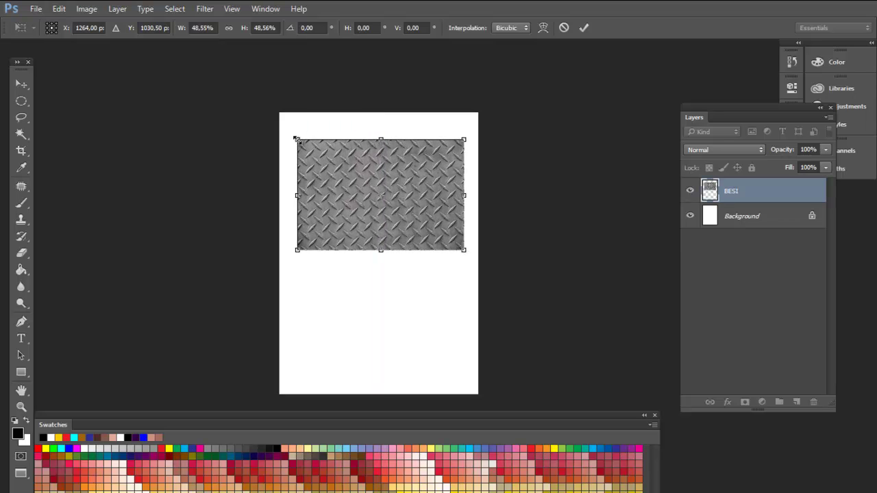
pyautogui.press('b')
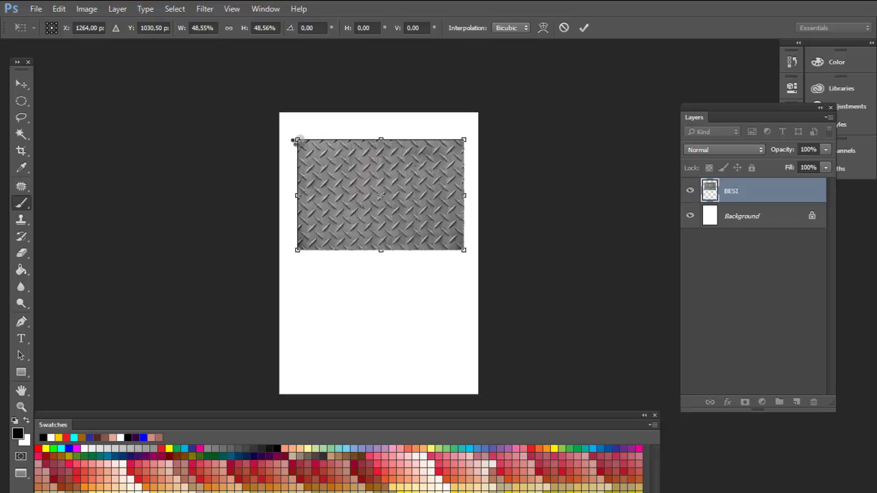
pyautogui.press('v')
pyautogui.moveTo(384, 182); pyautogui.dragTo(380, 180)
# Step: Switch to Chrome and close the steel floor image, Jooinn and image-search tabs, keeping only the google search tab
pyautogui.hotkey('alt', 'Tab')
pyautogui.hotkey('alt', 'Tab')
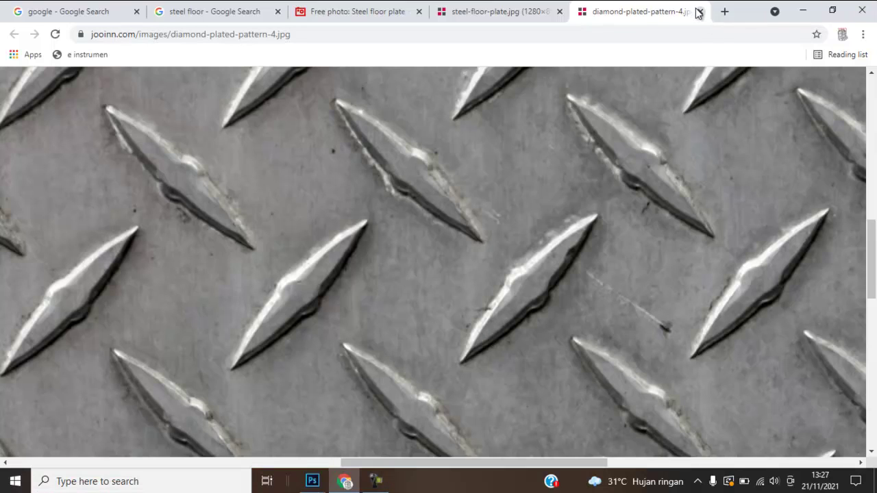
pyautogui.click(698, 12)
pyautogui.click(609, 12)
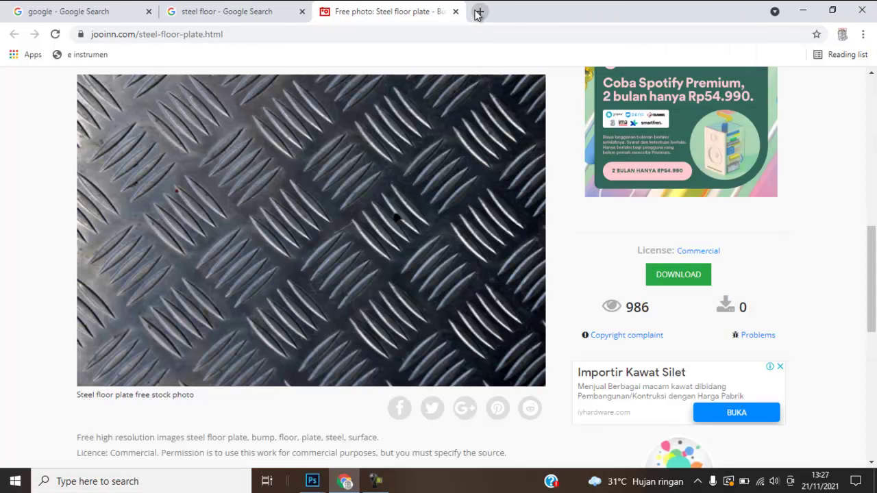
pyautogui.click(456, 12)
pyautogui.click(302, 12)
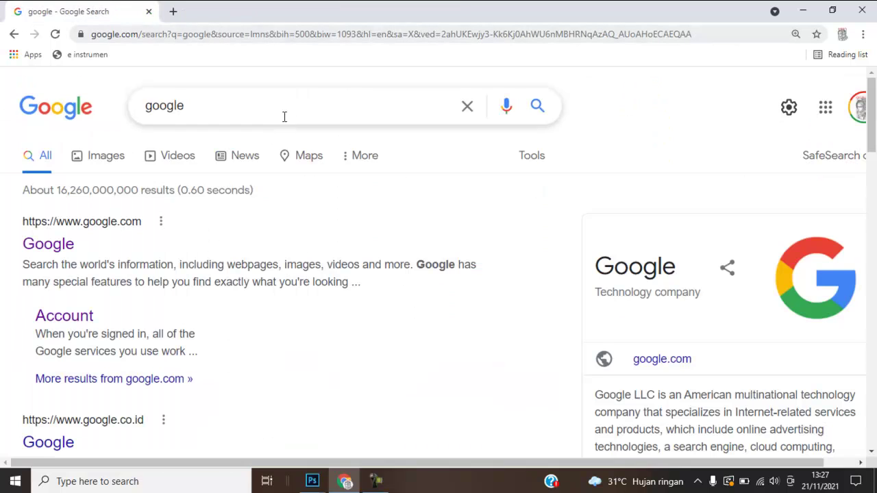
# Step: Search Google Images for wooden floor and filter the results to Large size
pyautogui.moveTo(276, 114); pyautogui.dragTo(2, 105)
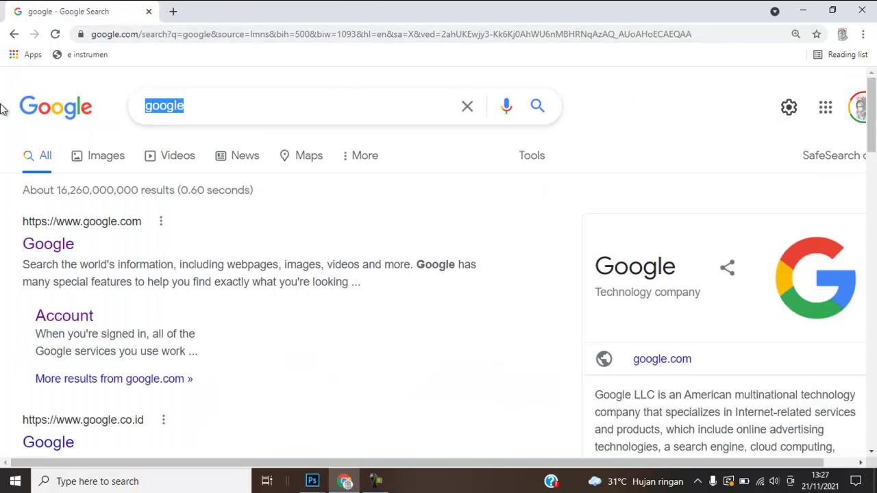
pyautogui.write('wooden floor')
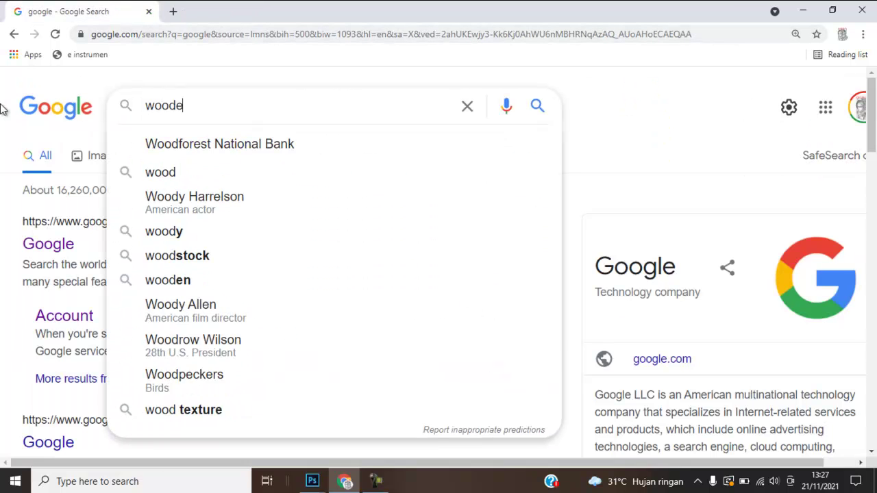
pyautogui.press('Return')
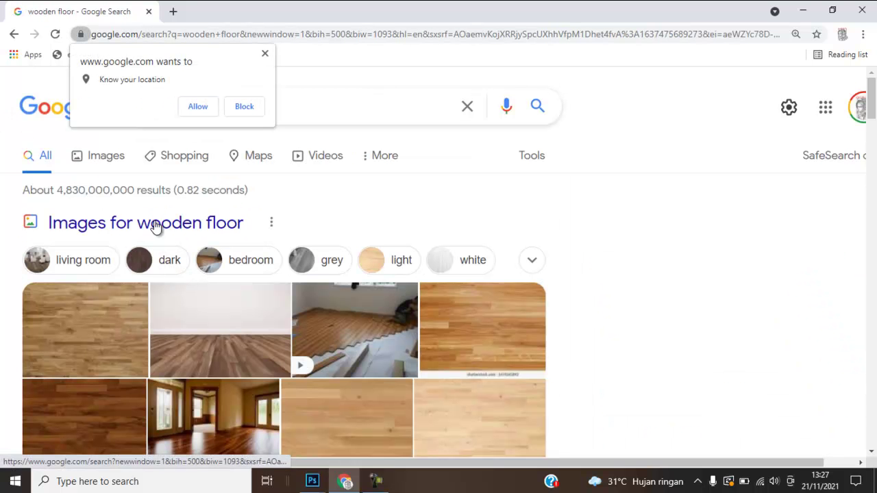
pyautogui.click(264, 53)
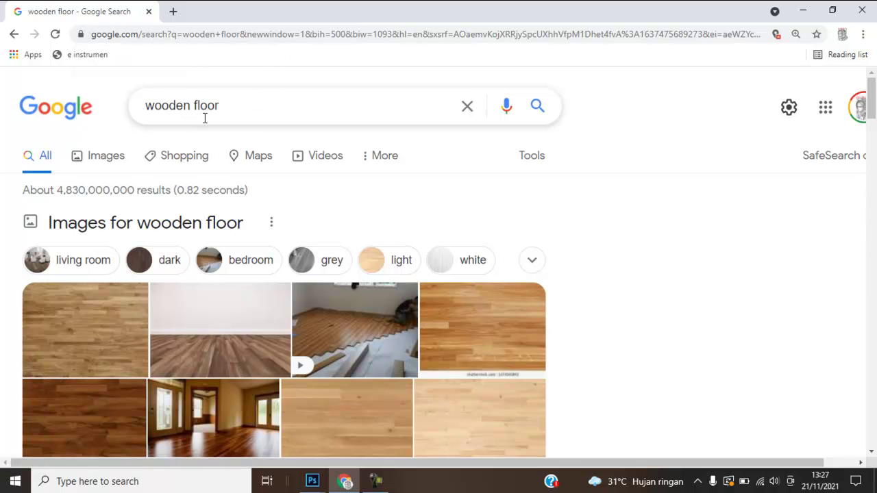
pyautogui.click(114, 156)
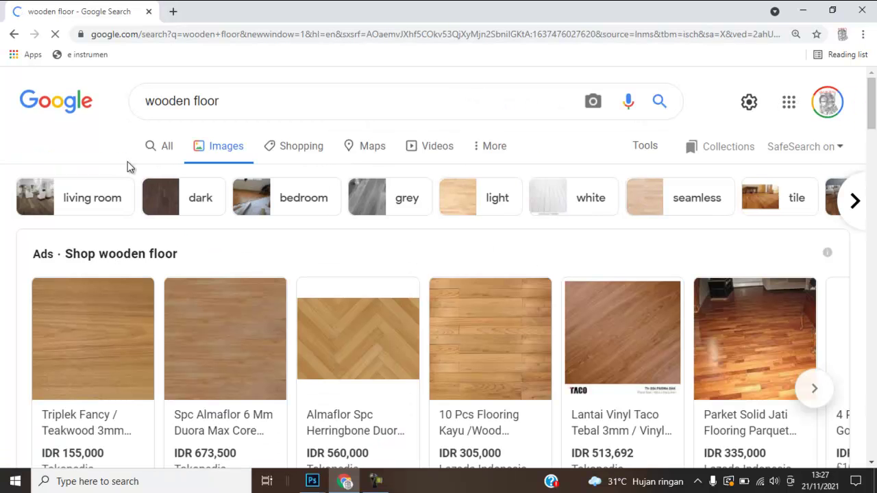
pyautogui.click(649, 152)
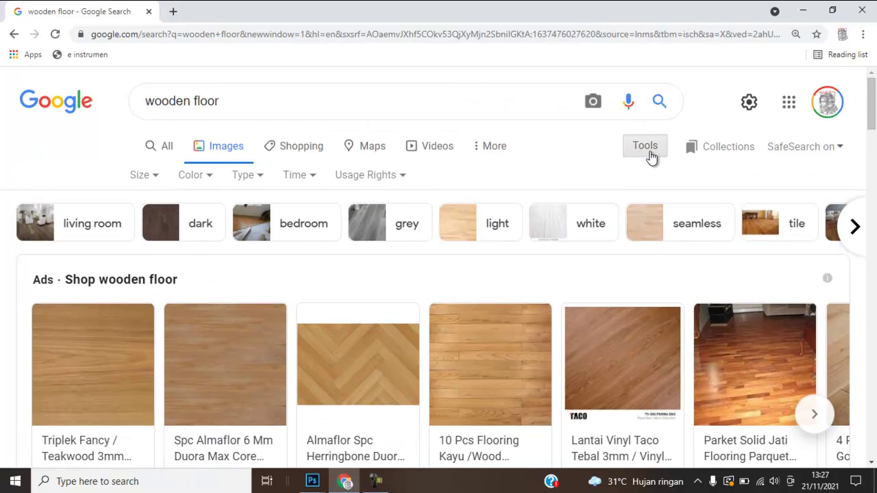
pyautogui.click(154, 177)
pyautogui.click(146, 229)
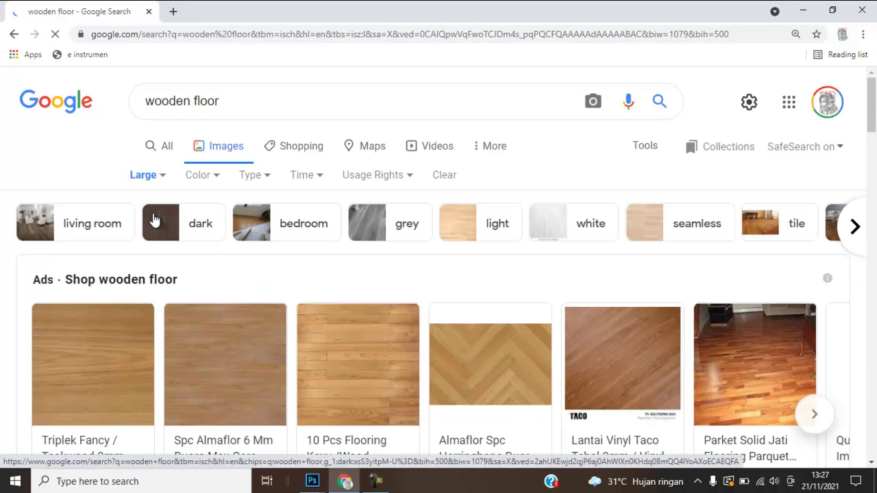
# Step: Find the light wood plank image from WallpaperAccess in the results and open the full-size image in its own tab
pyautogui.scroll(-4, 154, 219)
pyautogui.scroll(-3, 155, 218)
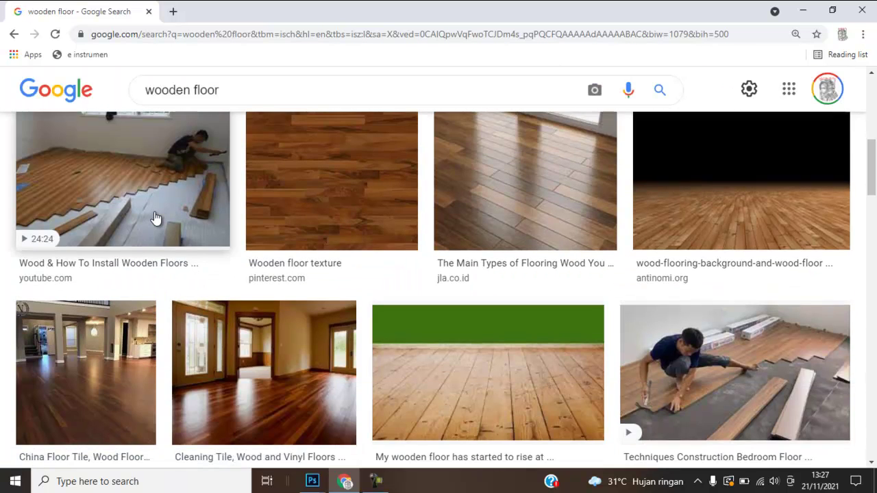
pyautogui.scroll(-5, 155, 218)
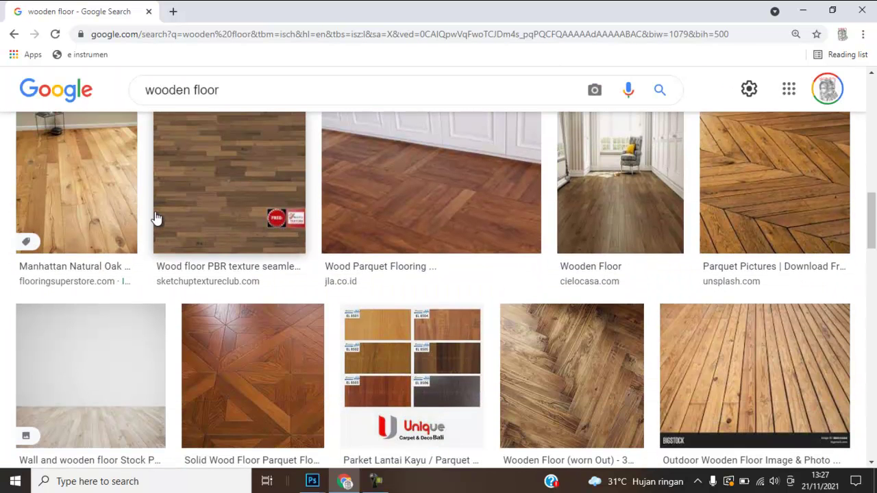
pyautogui.scroll(-3, 409, 211)
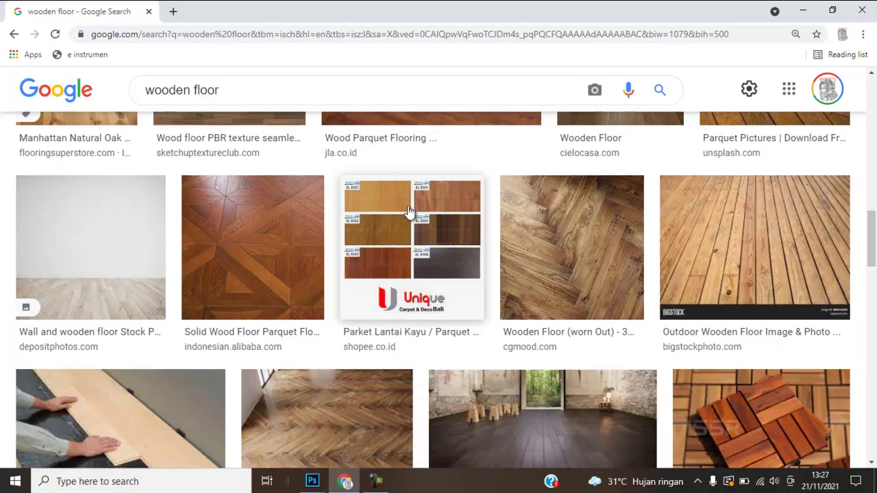
pyautogui.scroll(-5, 409, 211)
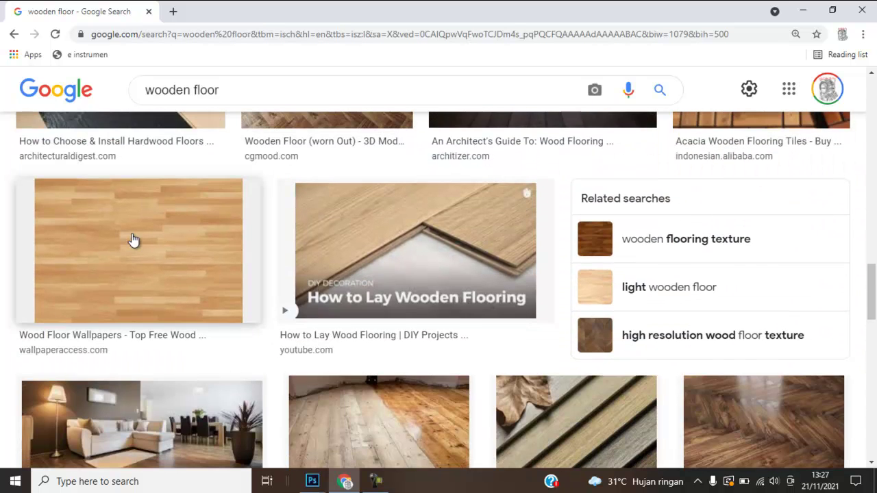
pyautogui.click(133, 240)
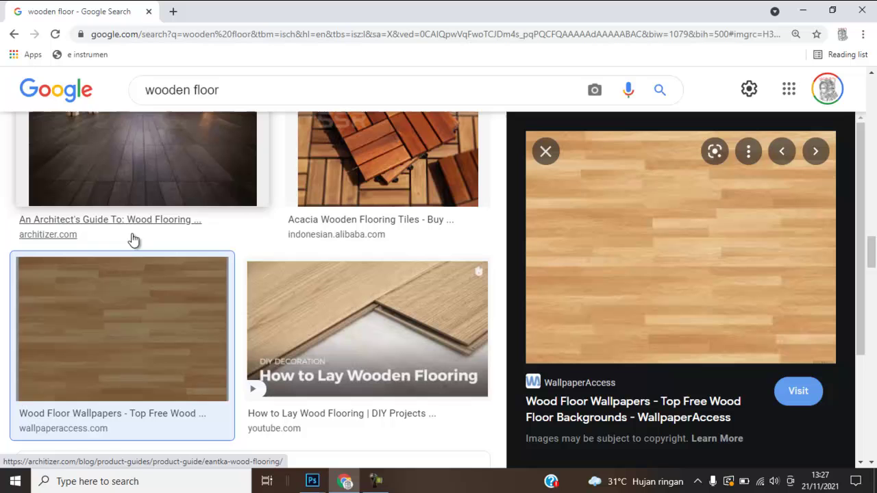
pyautogui.rightClick(654, 220)
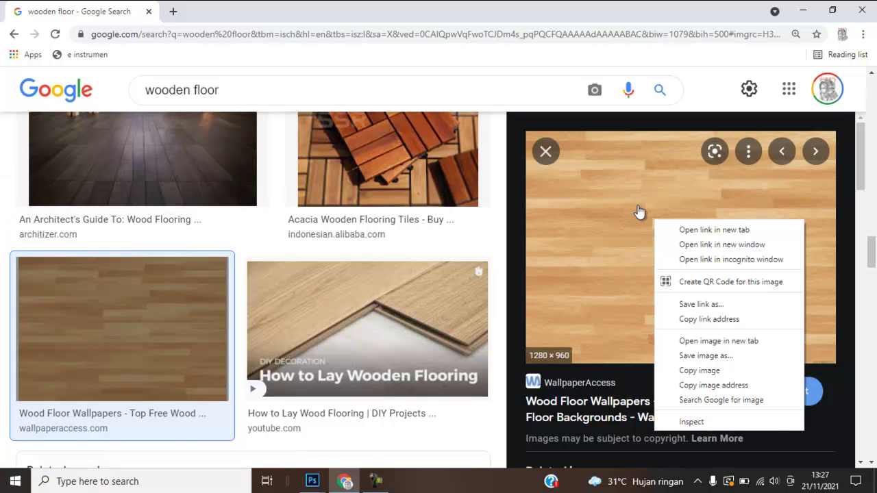
pyautogui.rightClick(638, 205)
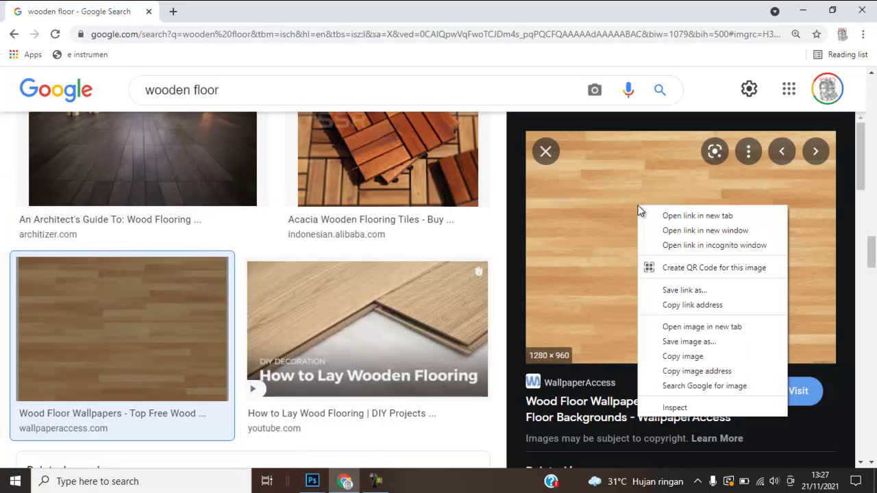
pyautogui.click(701, 327)
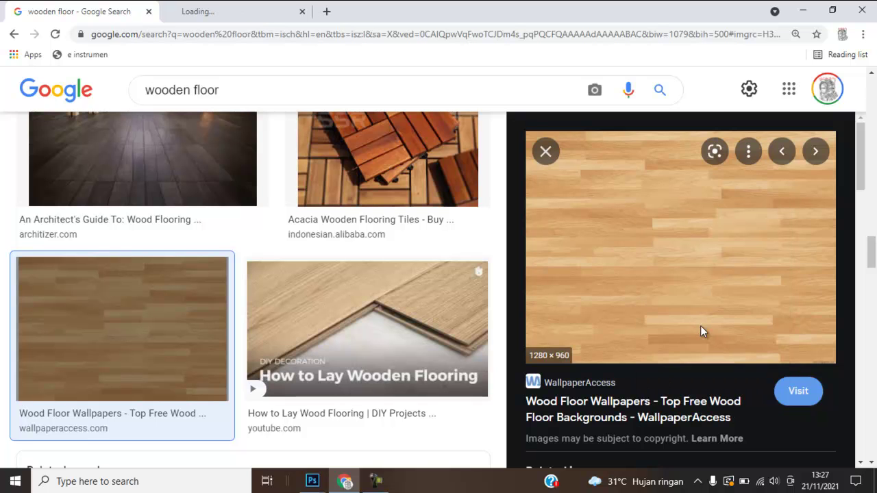
pyautogui.click(240, 11)
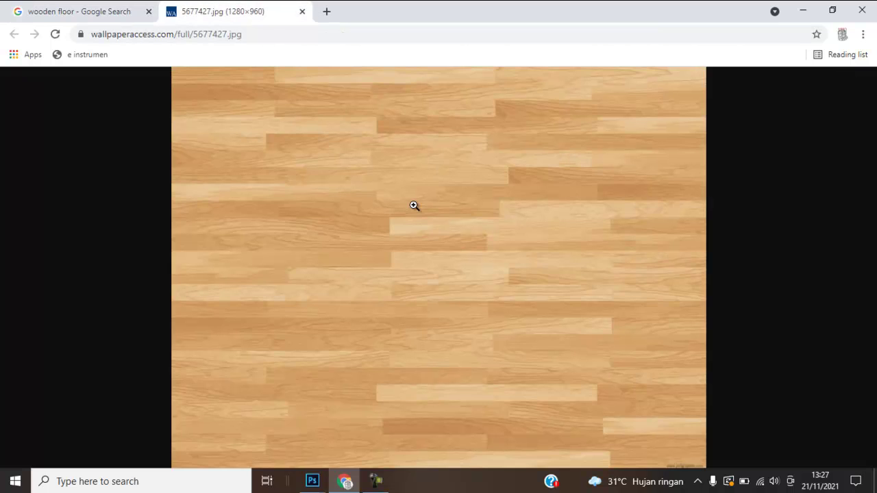
# Step: Copy the full-size wood floor image and paste it into the Photoshop document as a new layer
pyautogui.click(106, 10)
pyautogui.click(216, 14)
pyautogui.click(417, 189)
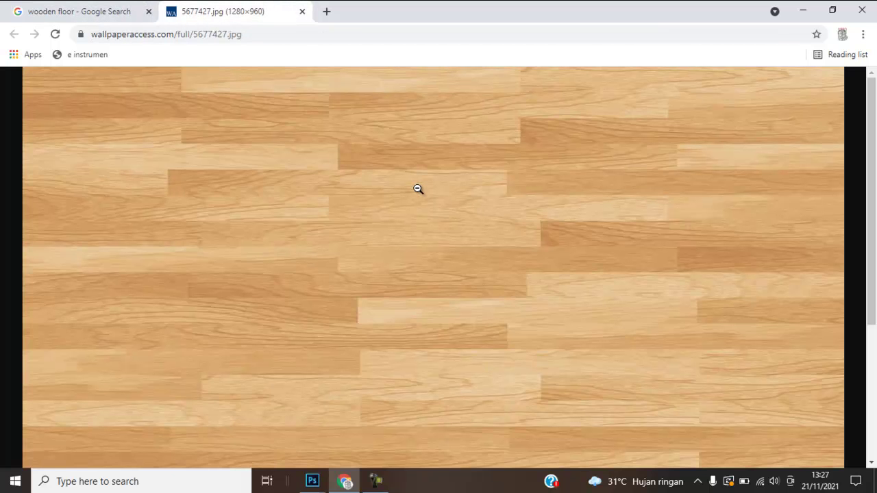
pyautogui.rightClick(418, 189)
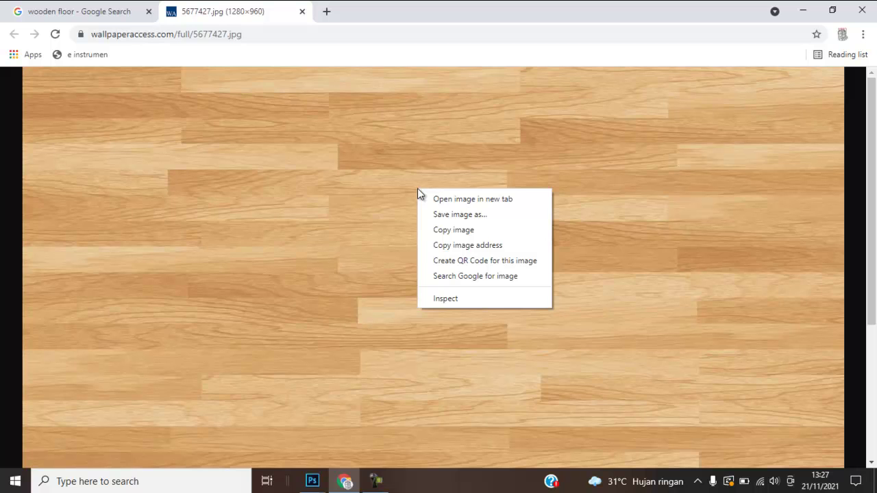
pyautogui.click(448, 230)
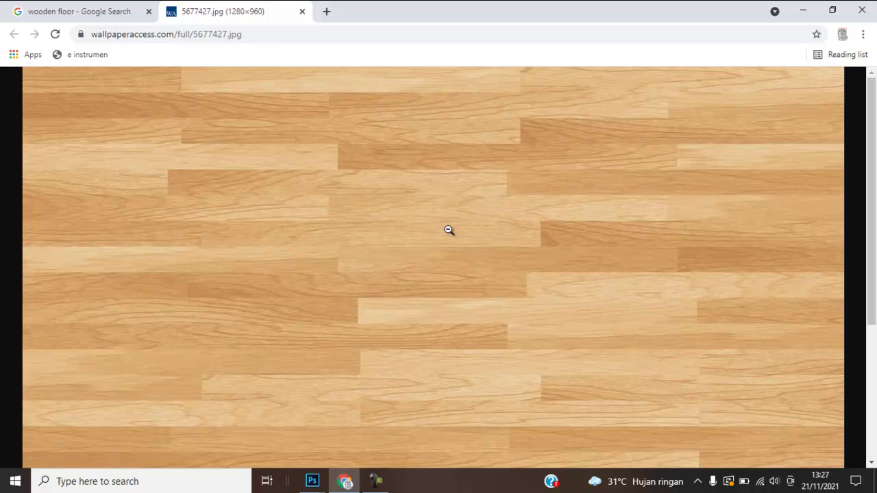
pyautogui.hotkey('alt', 'Tab')
pyautogui.hotkey('ctrl', 'v')
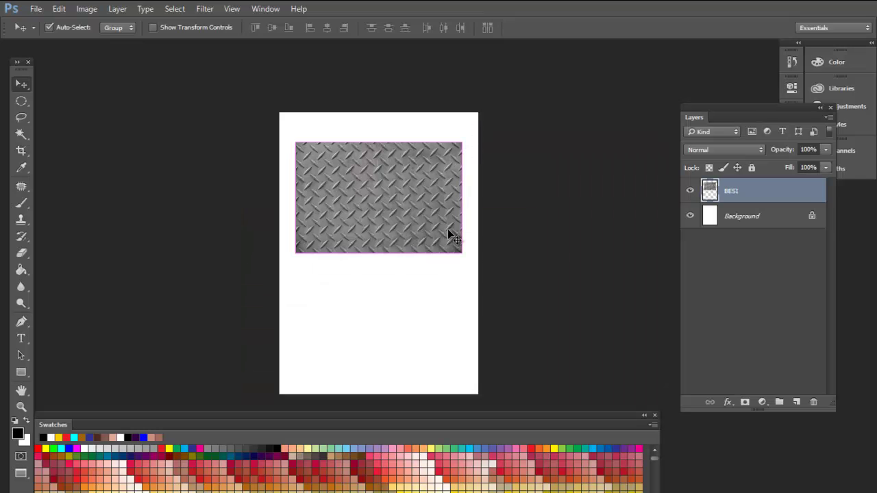
# Step: Place the wood texture below the steel texture and scale it up to about 161% to match the steel's width
pyautogui.moveTo(409, 230); pyautogui.dragTo(372, 282)
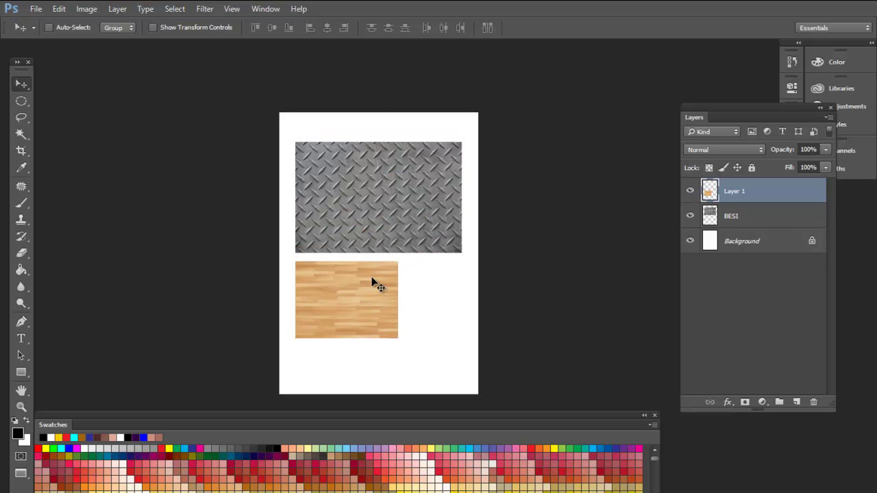
pyautogui.hotkey('ctrl', 't')
pyautogui.moveTo(398, 339); pyautogui.dragTo(464, 379)
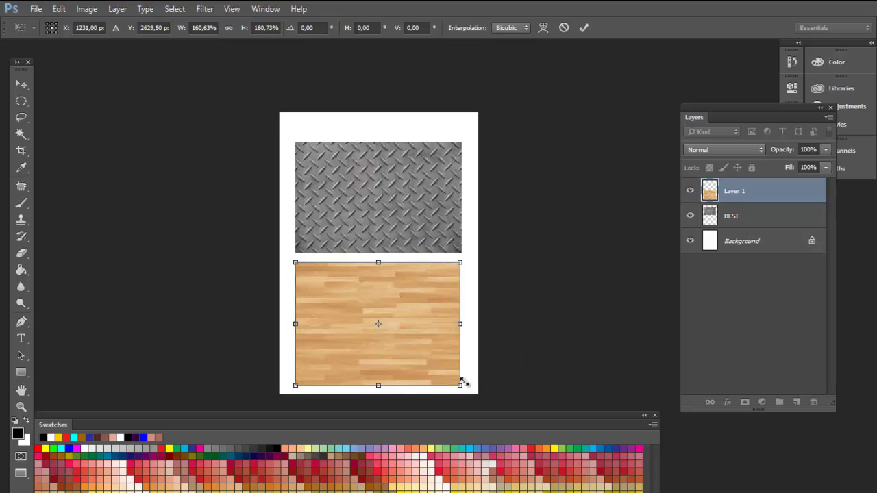
pyautogui.moveTo(460, 385); pyautogui.dragTo(457, 384)
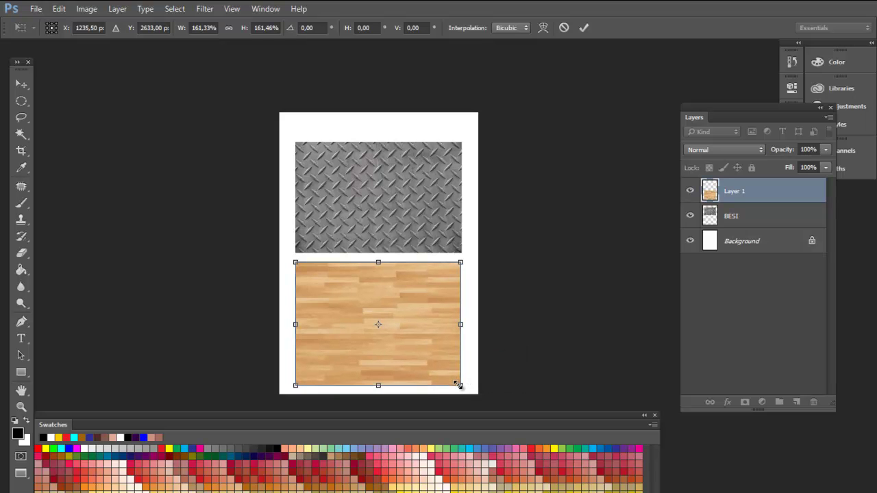
pyautogui.press('Return')
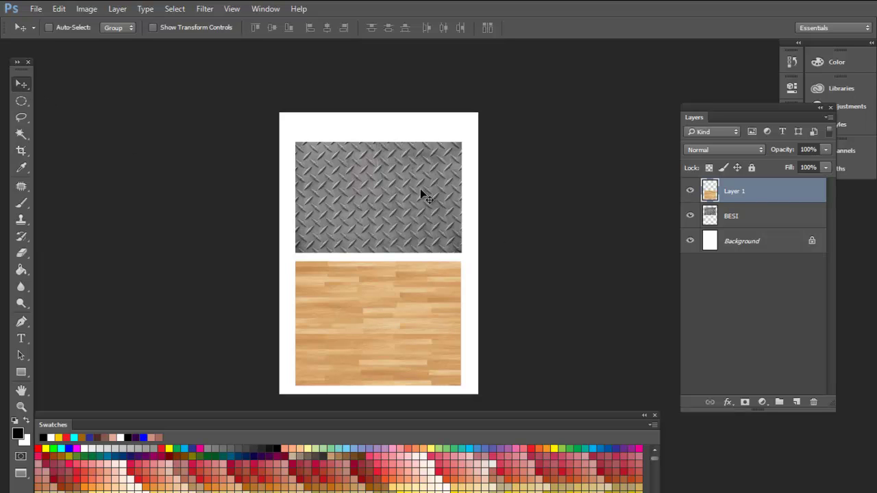
# Step: Rename the wood texture layer as KAYU
pyautogui.doubleClick(731, 193)
pyautogui.write('K')
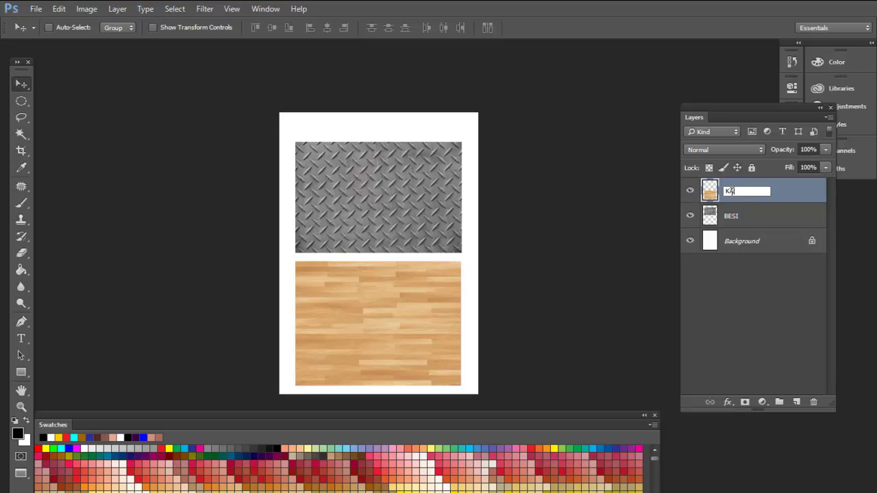
pyautogui.write('AYU')
pyautogui.press('Return')
# Step: Move the BESI and KAYU layers slightly upward to balance the margins around both textures on the page
pyautogui.click(754, 218)
pyautogui.moveTo(438, 198); pyautogui.dragTo(437, 183)
pyautogui.click(749, 197)
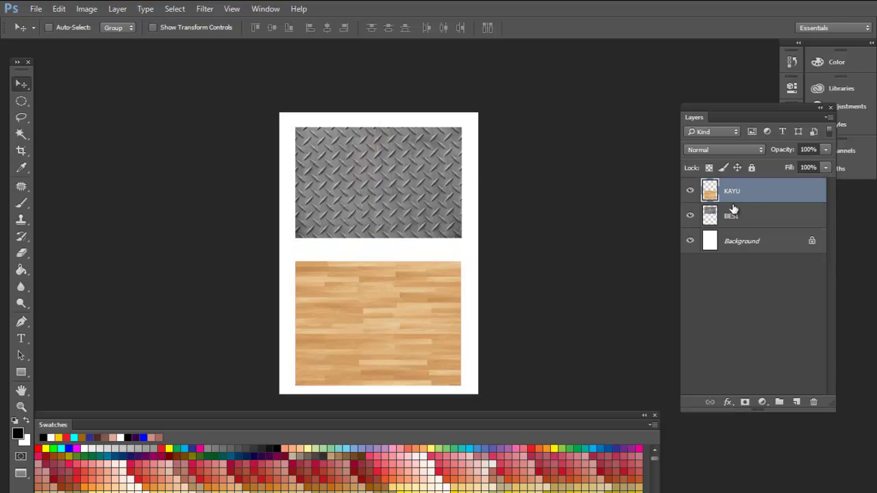
pyautogui.moveTo(425, 341); pyautogui.dragTo(423, 332)
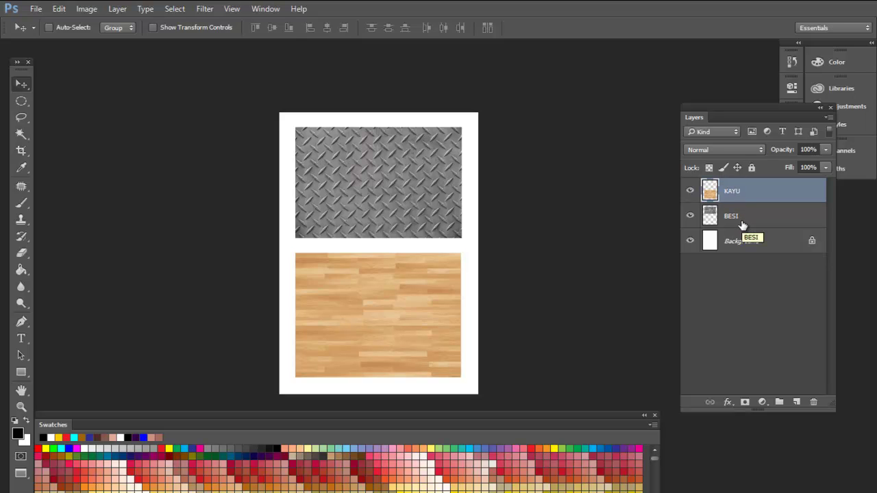
# Step: Create a text box over most of the steel texture, above the BESI layer, and enter the short name in capitals
pyautogui.scroll(1, 368, 196)
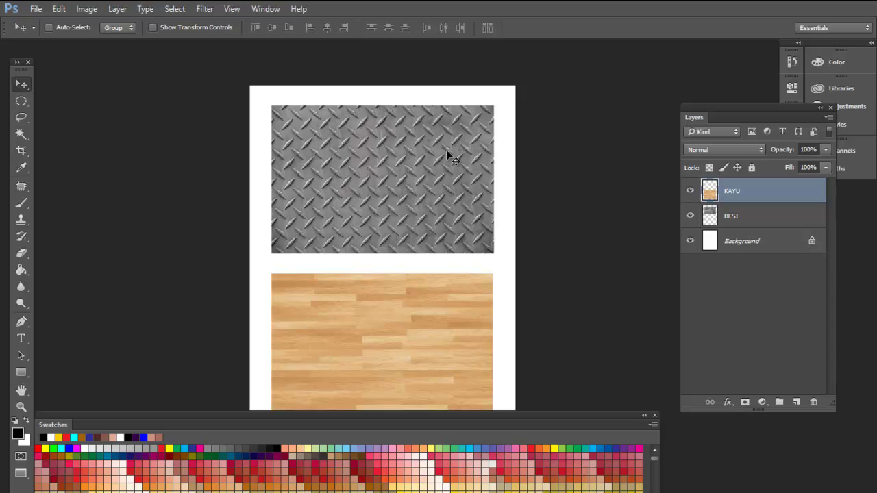
pyautogui.click(746, 222)
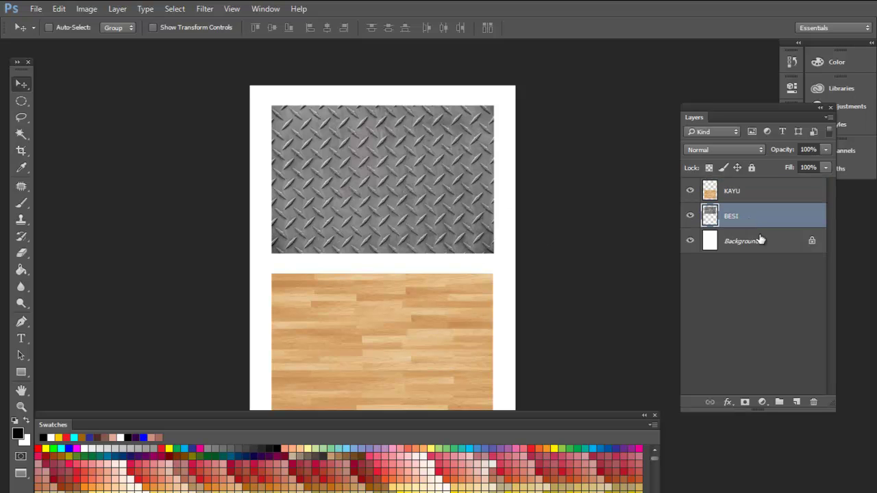
pyautogui.press('ctrl')
pyautogui.keyDown('ctrl'); pyautogui.click(349, 210); pyautogui.keyUp('ctrl')
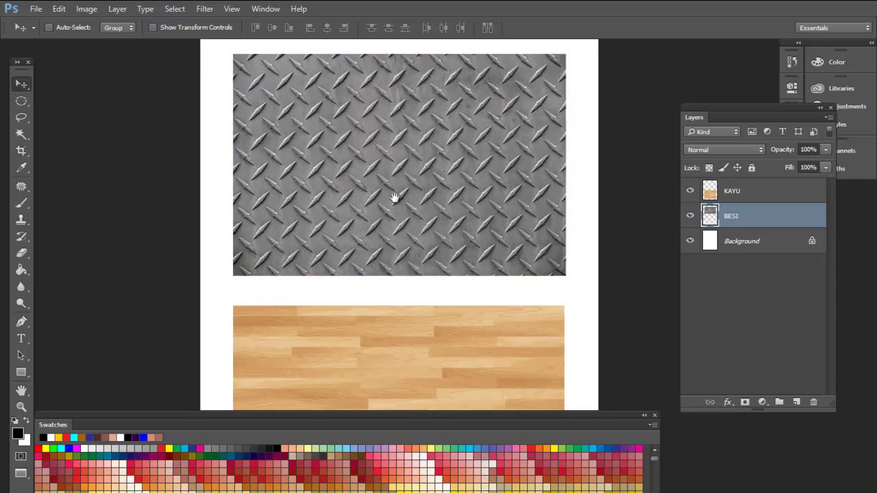
pyautogui.moveTo(393, 196); pyautogui.dragTo(366, 247)
pyautogui.keyDown('ctrl'); pyautogui.click(375, 248); pyautogui.keyUp('ctrl')
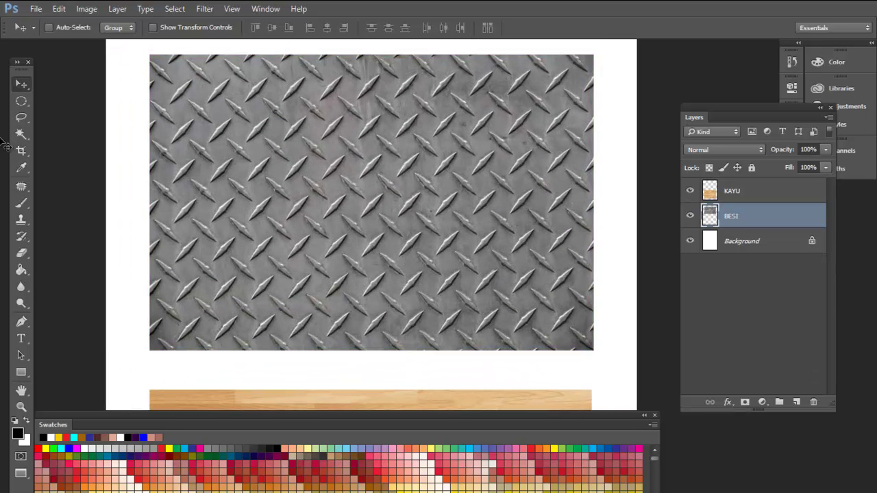
pyautogui.click(21, 338)
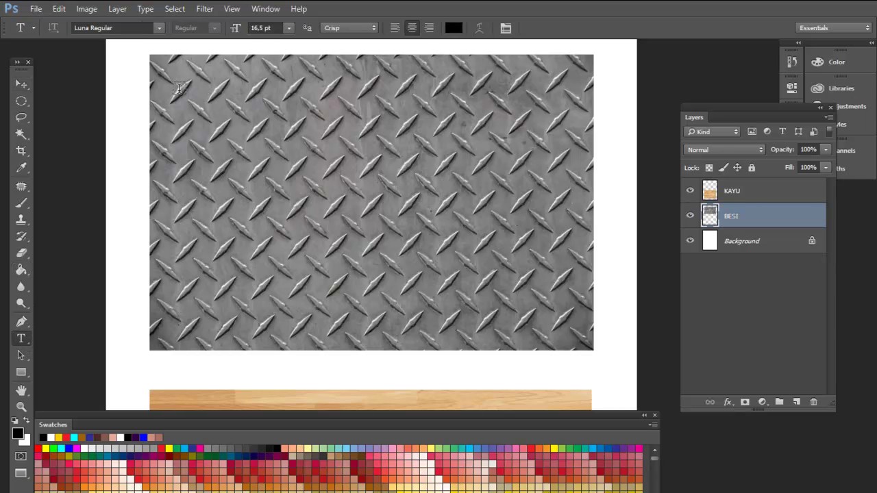
pyautogui.moveTo(178, 89); pyautogui.dragTo(552, 275)
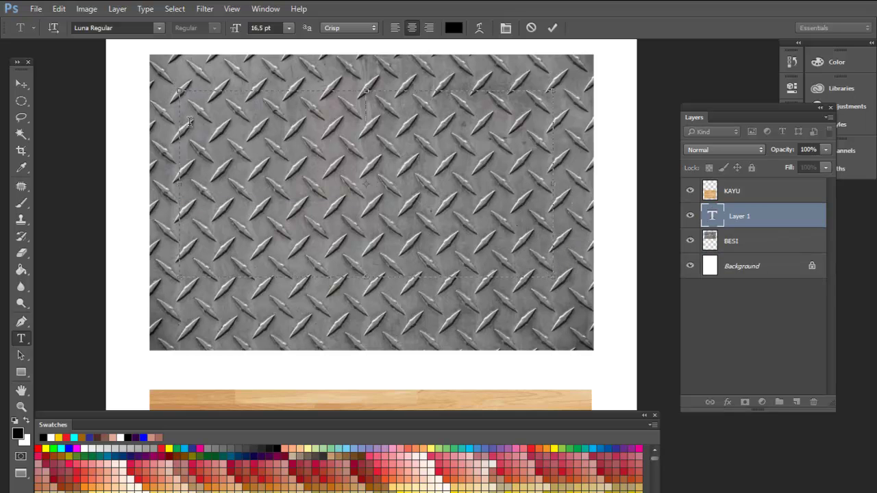
pyautogui.write('WIDI')
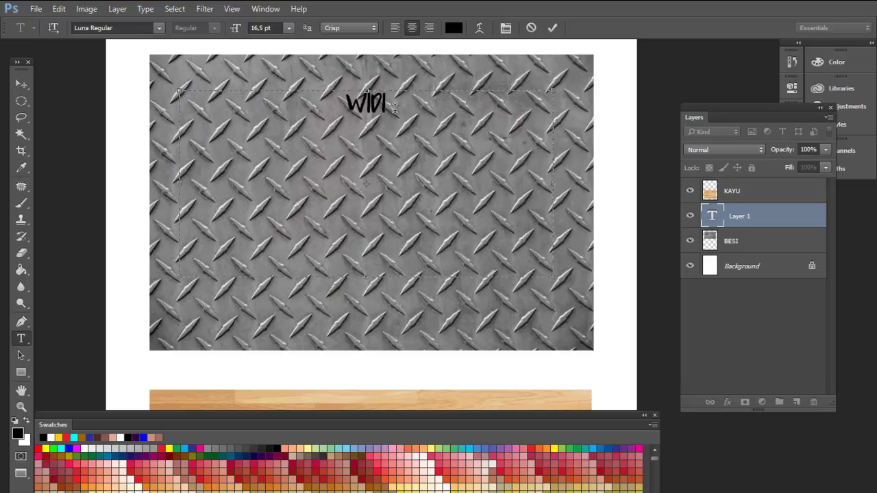
# Step: Select the whole name text and bring up its character and paragraph settings
pyautogui.moveTo(392, 103); pyautogui.dragTo(342, 102)
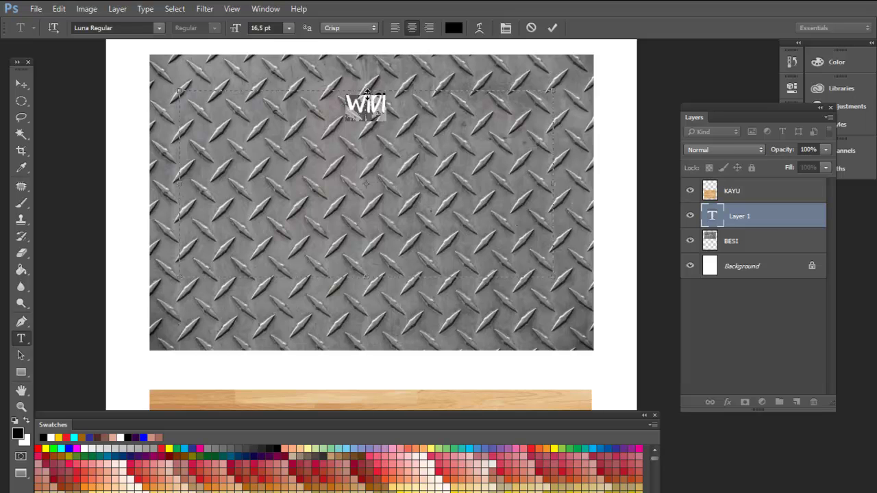
pyautogui.moveTo(390, 104); pyautogui.dragTo(329, 106)
pyautogui.hotkey('ctrl', 't')
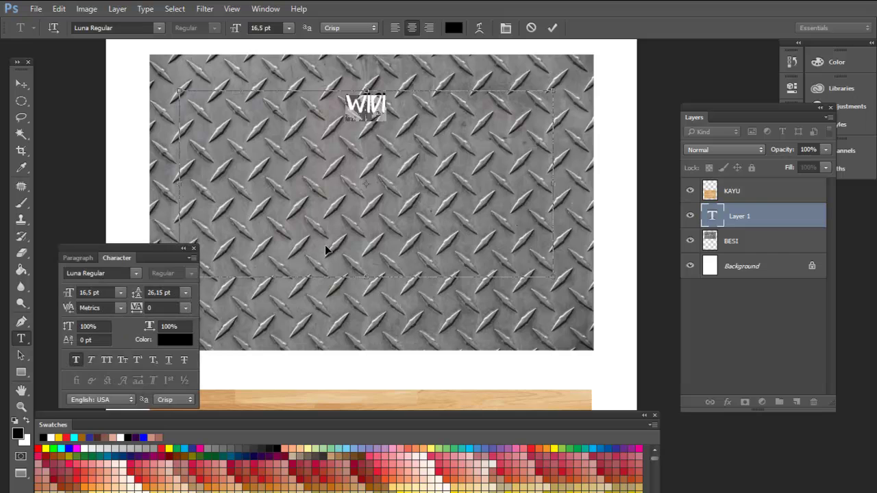
# Step: Separate the character settings from the paragraph settings and close both
pyautogui.moveTo(147, 240); pyautogui.dragTo(96, 108)
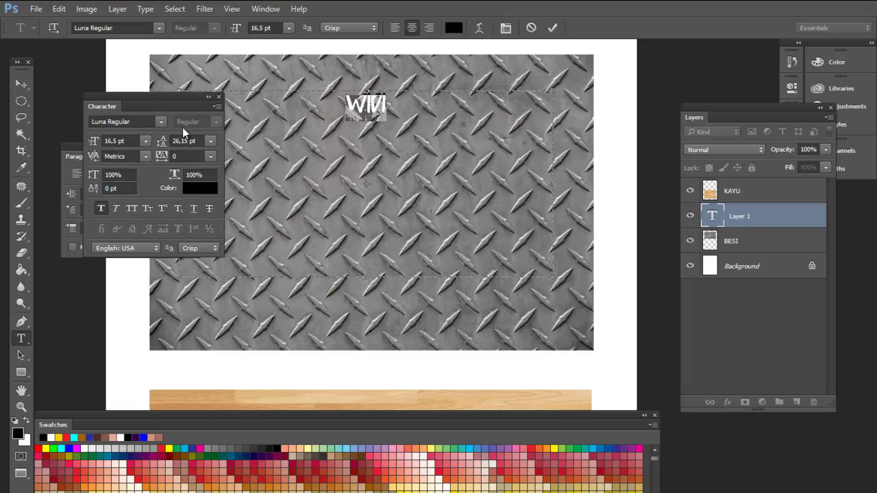
pyautogui.click(218, 100)
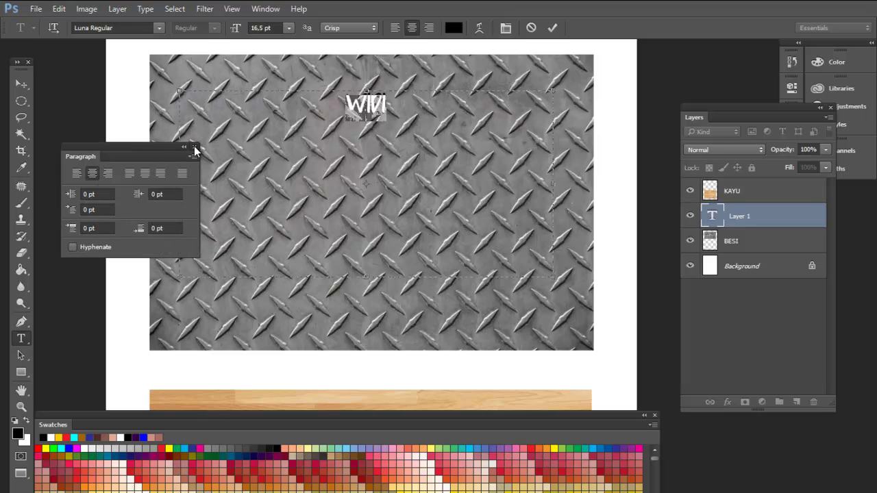
pyautogui.click(196, 144)
# Step: Bring back the paragraph and character settings and combine them in one floating group
pyautogui.click(263, 8)
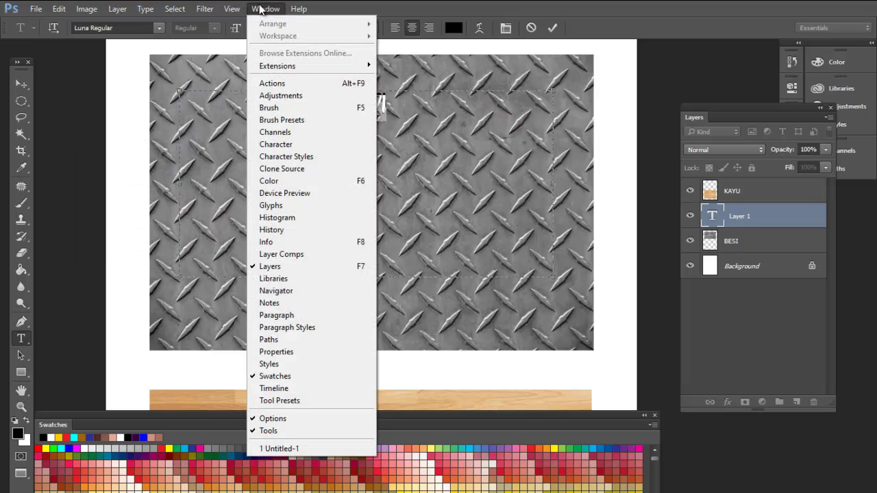
pyautogui.click(295, 316)
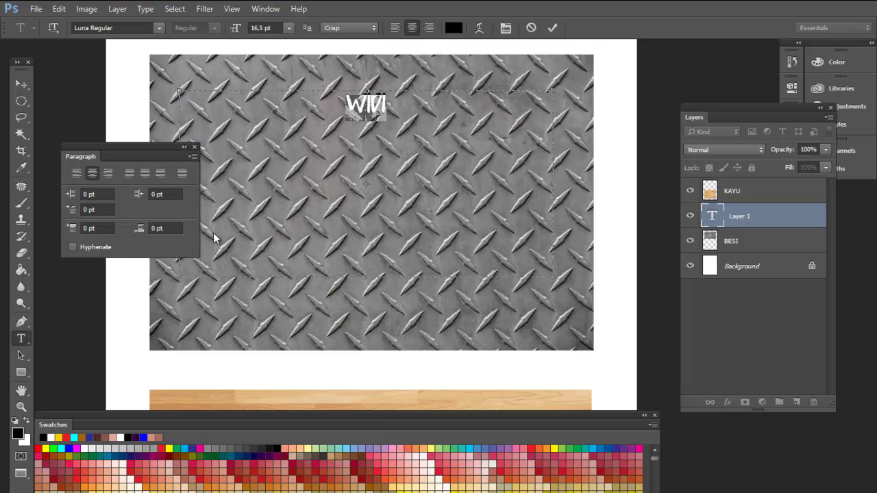
pyautogui.click(265, 8)
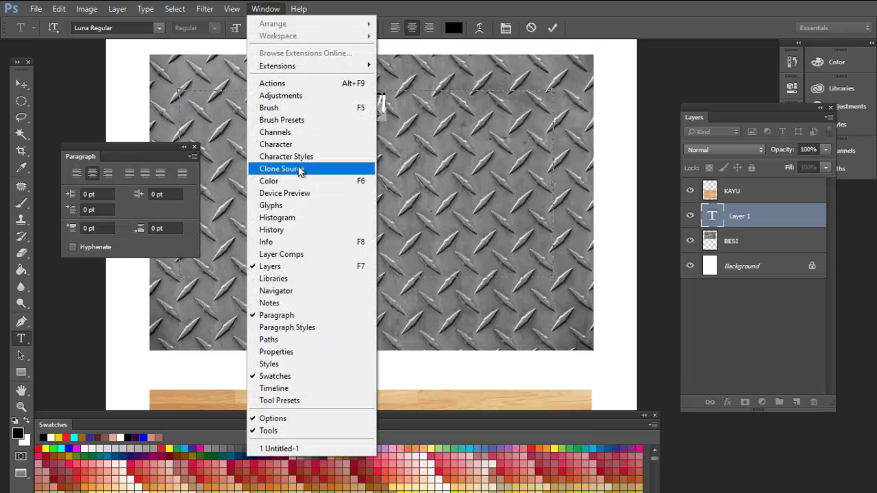
pyautogui.click(296, 147)
pyautogui.moveTo(129, 95); pyautogui.dragTo(102, 277)
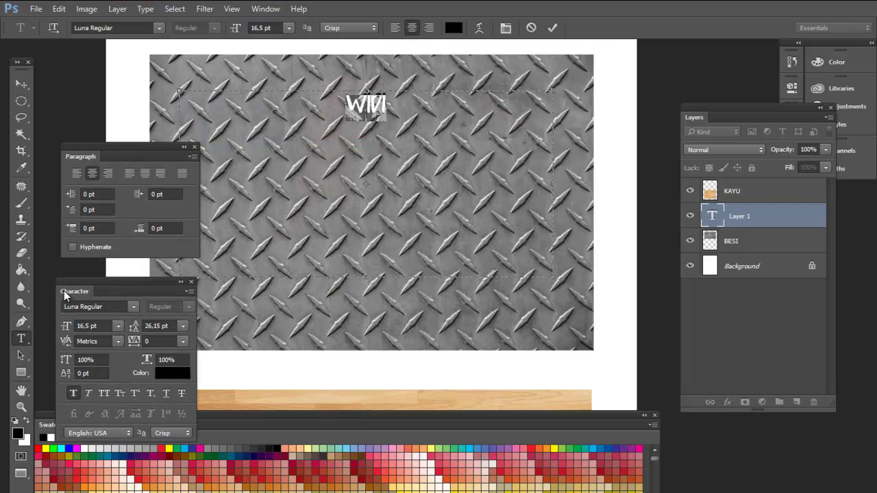
pyautogui.moveTo(68, 290); pyautogui.dragTo(108, 159)
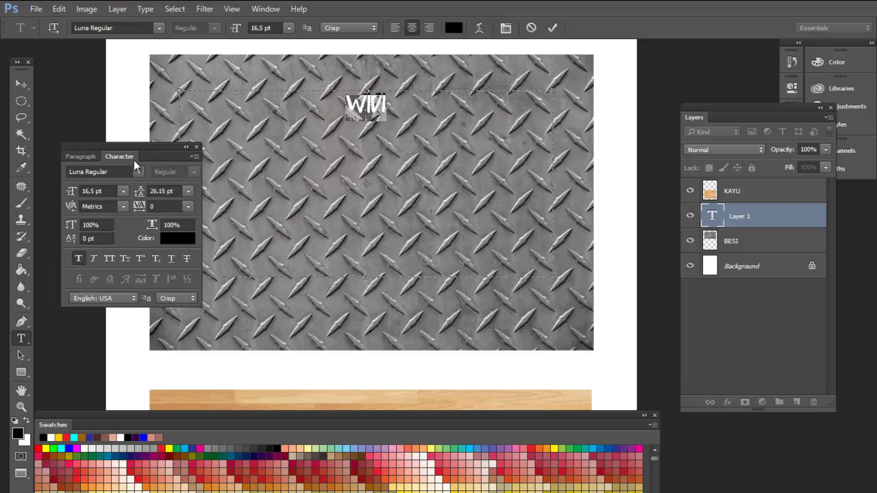
# Step: Set the selected name text's font to Eras Bold ITC Regular
pyautogui.click(139, 172)
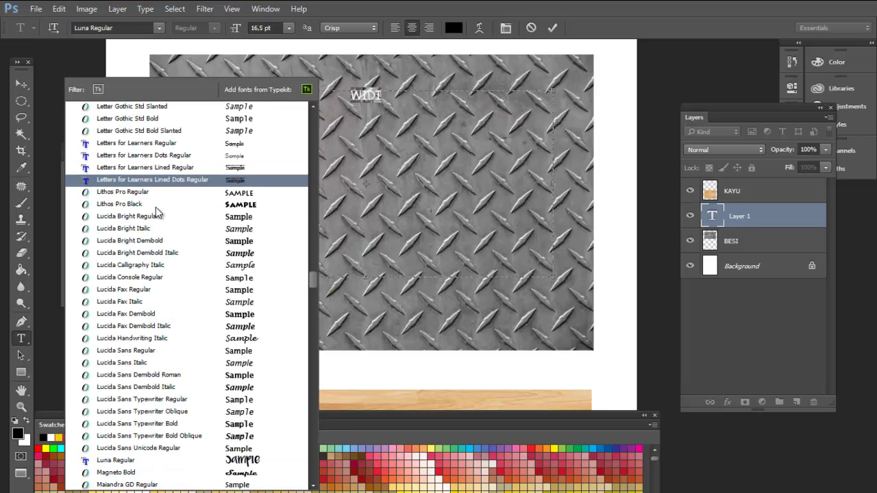
pyautogui.click(63, 200)
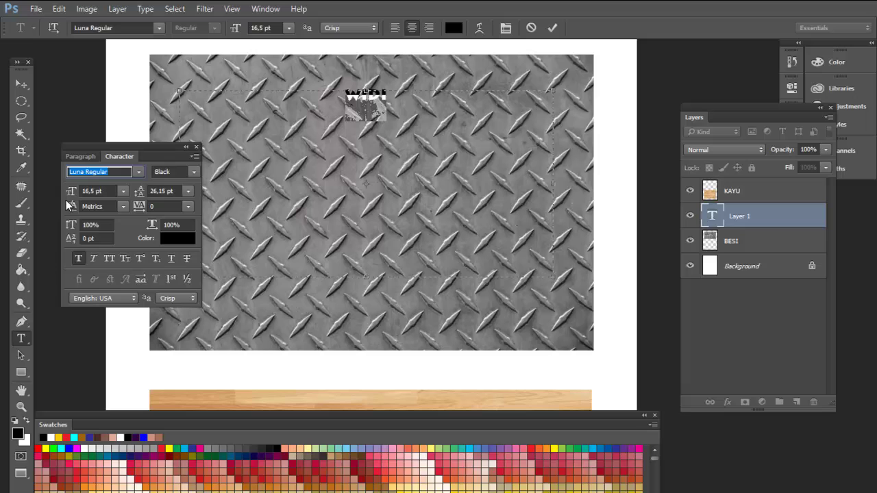
pyautogui.click(135, 171)
pyautogui.moveTo(311, 258); pyautogui.dragTo(325, 193)
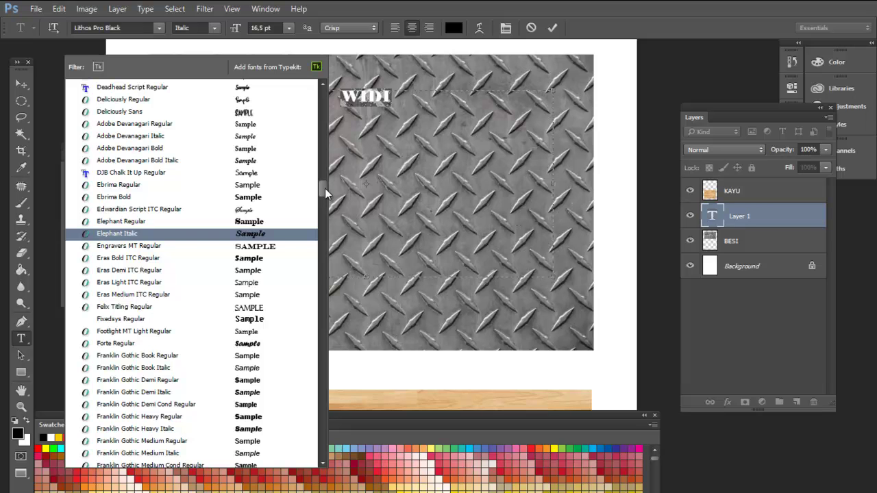
pyautogui.click(240, 260)
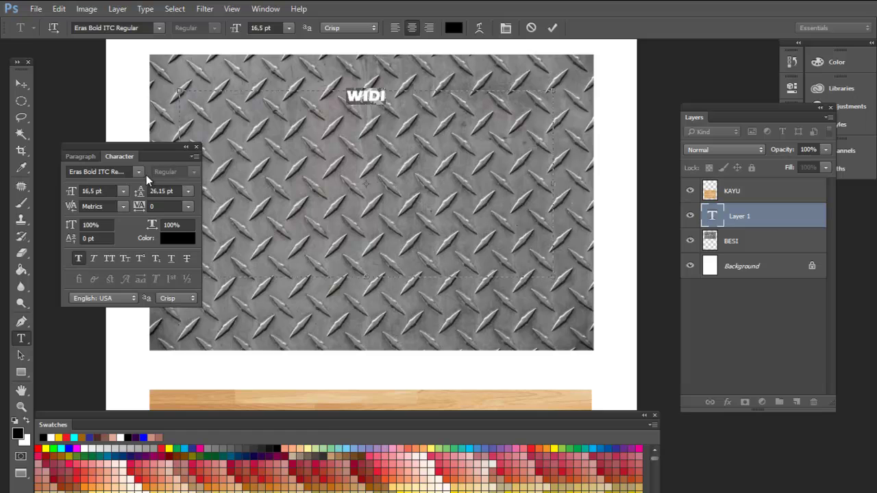
# Step: Change the name text's font to Antipasto ExtraBold
pyautogui.click(139, 172)
pyautogui.scroll(3, 325, 180)
pyautogui.moveTo(324, 182); pyautogui.dragTo(319, 88)
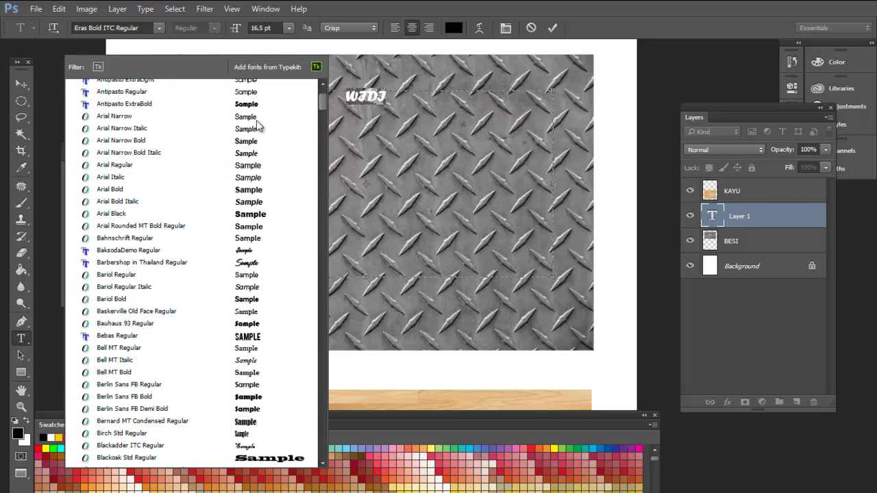
pyautogui.click(202, 109)
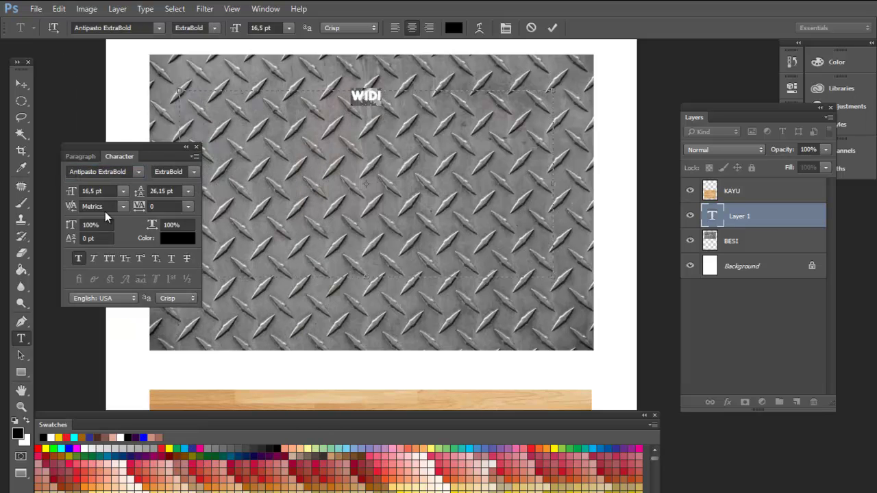
# Step: Try font sizes of 72 pt and 100 pt on the selected name text
pyautogui.moveTo(383, 93); pyautogui.dragTo(311, 94)
pyautogui.click(122, 191)
pyautogui.click(122, 192)
pyautogui.click(122, 192)
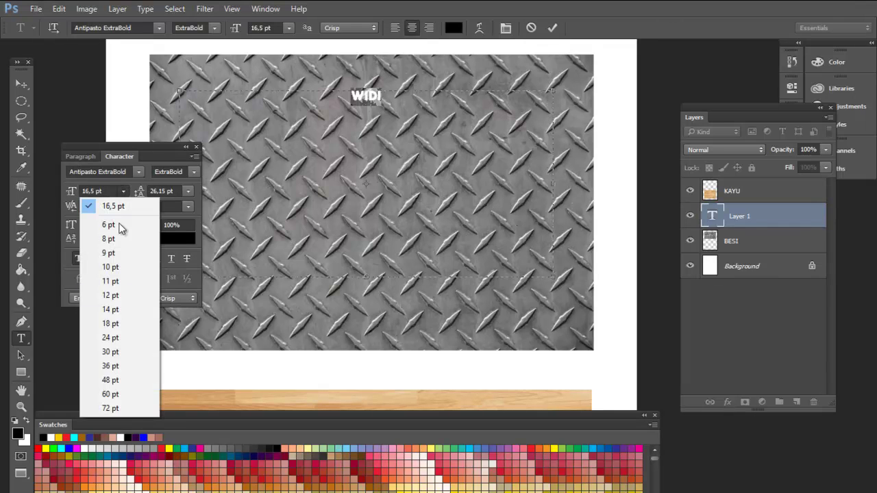
pyautogui.click(127, 413)
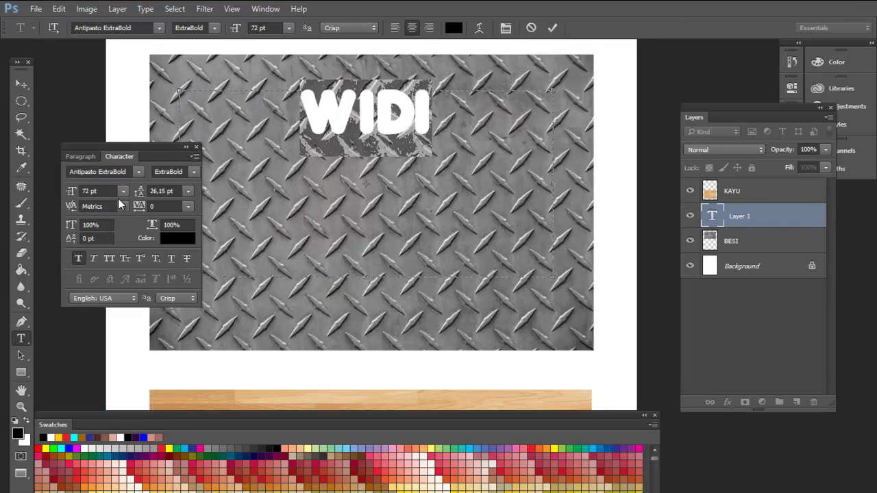
pyautogui.click(100, 191)
pyautogui.write('100')
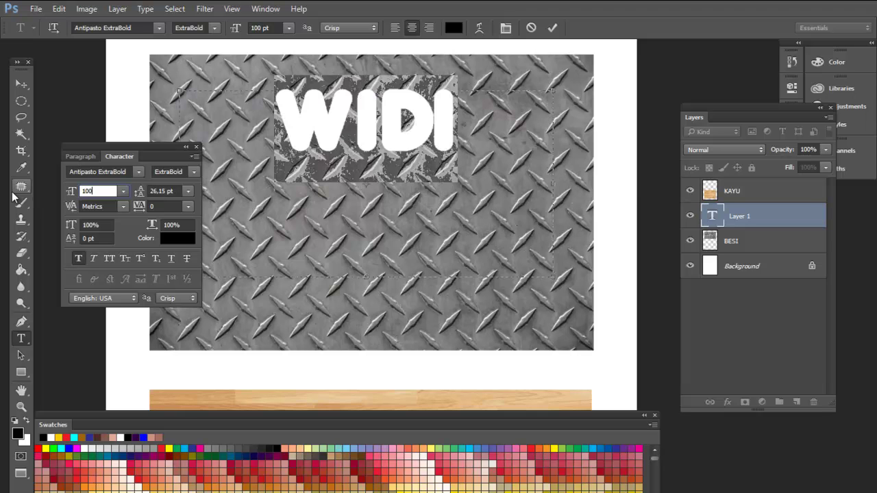
# Step: Set the name text's font size to 200 pt and finish editing the text
pyautogui.press('BackSpace')
pyautogui.press('BackSpace')
pyautogui.press('BackSpace')
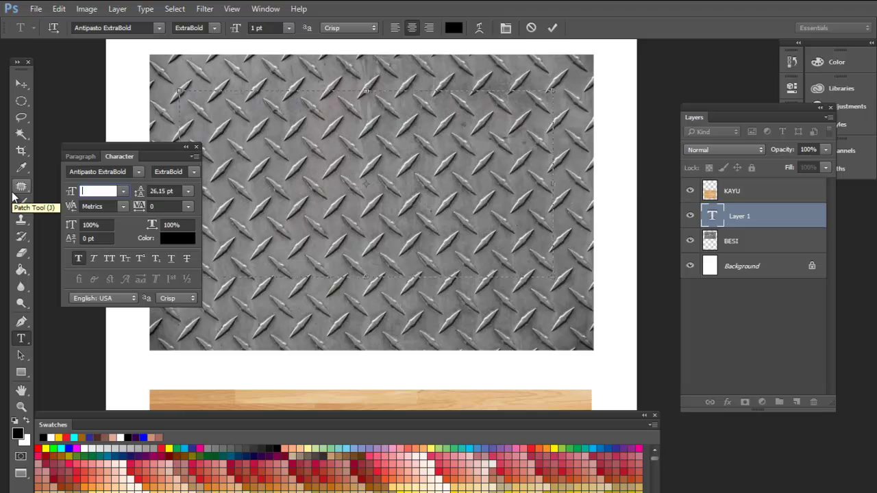
pyautogui.write('200')
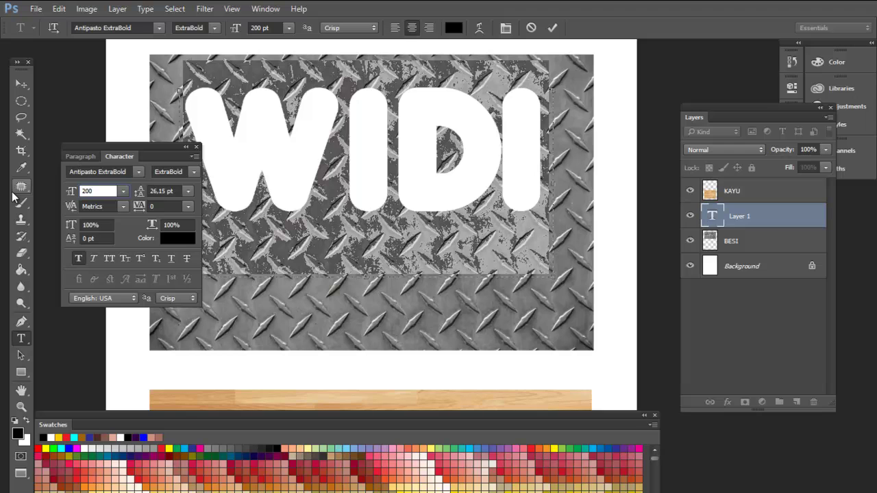
pyautogui.click(77, 257)
pyautogui.click(74, 192)
pyautogui.press('Return')
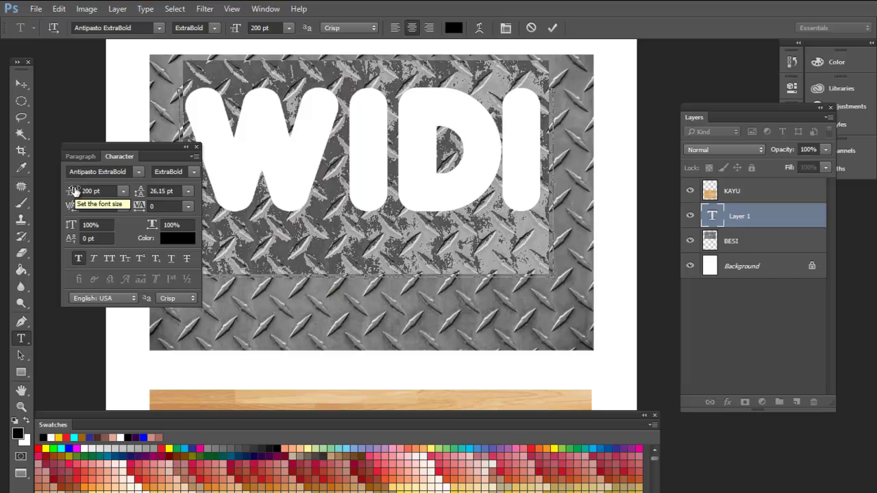
pyautogui.hotkey('ctrl', 'Return')
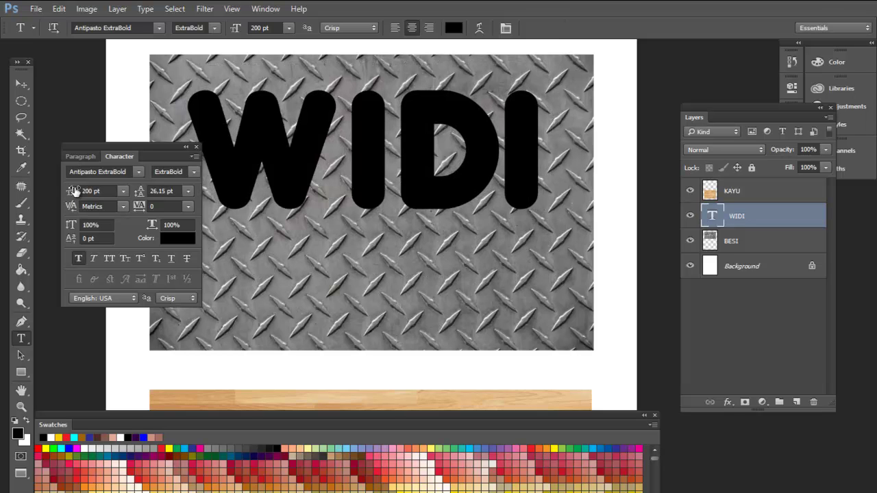
# Step: Move the name text down and slightly right to center it on the steel texture
pyautogui.press('v')
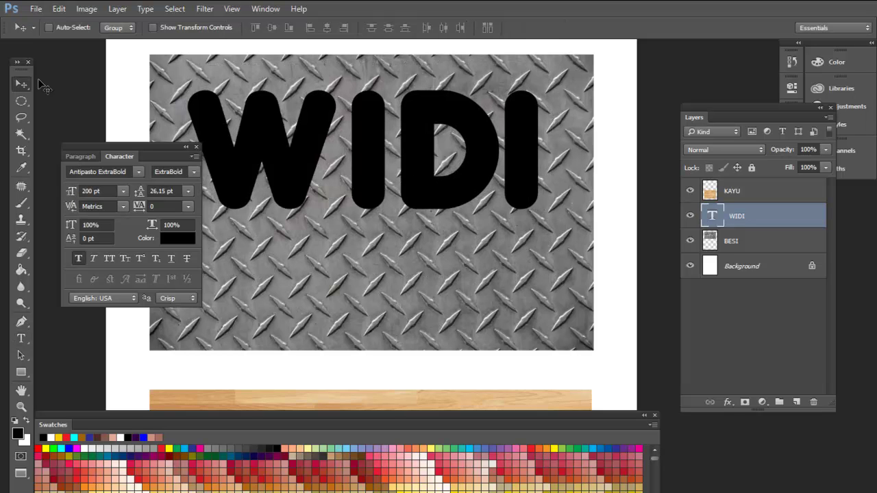
pyautogui.moveTo(525, 191); pyautogui.dragTo(541, 219)
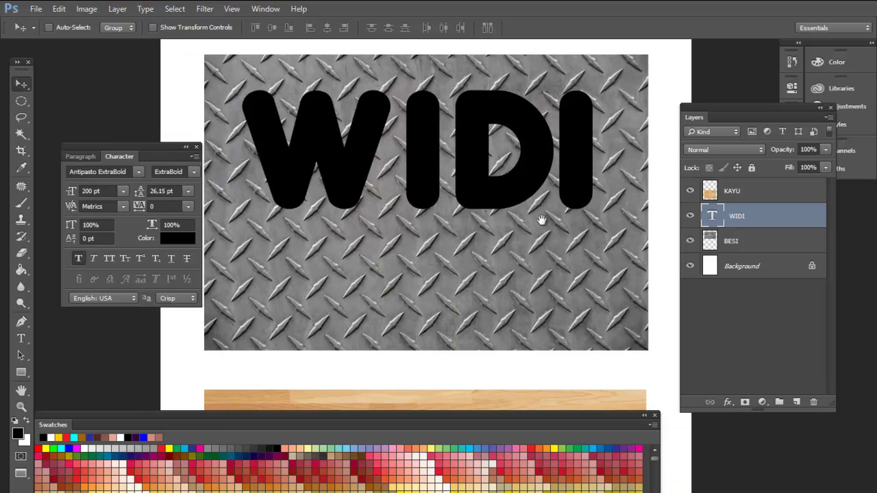
pyautogui.moveTo(478, 170); pyautogui.dragTo(478, 208)
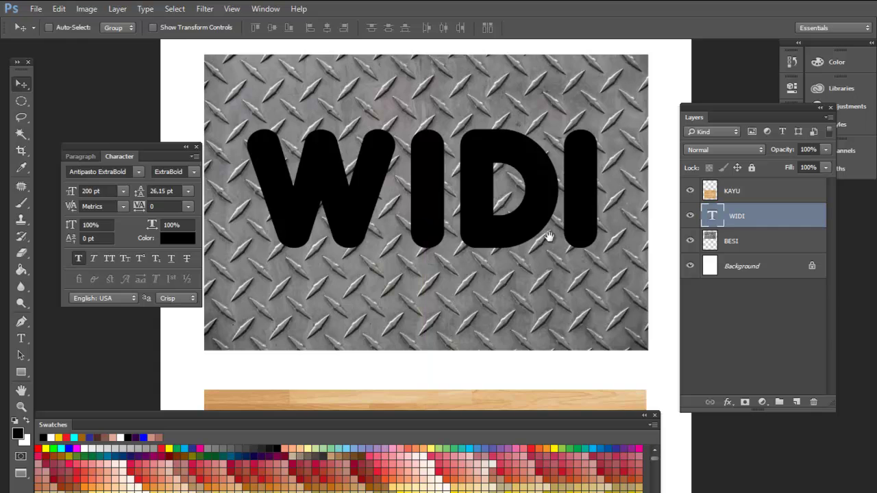
pyautogui.scroll(-1, 533, 247)
pyautogui.moveTo(505, 270); pyautogui.dragTo(470, 242)
pyautogui.moveTo(458, 206); pyautogui.dragTo(458, 216)
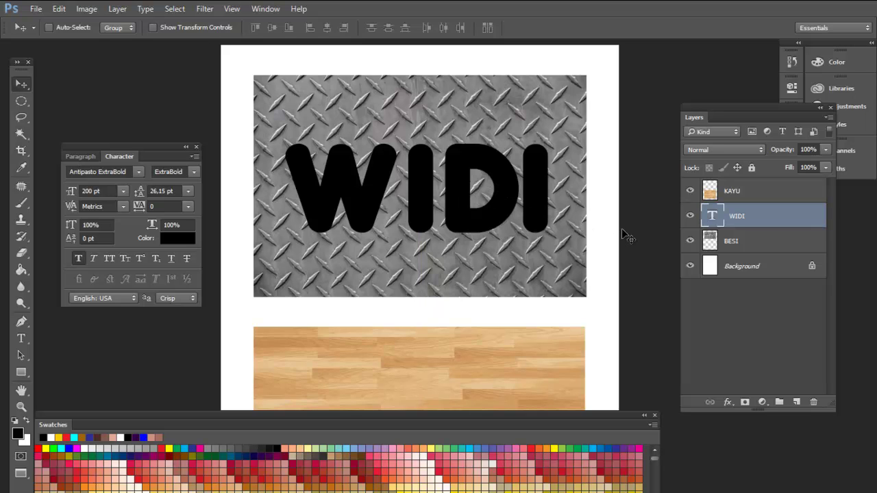
# Step: Toggle the name text layer's visibility to compare the steel texture with and without it
pyautogui.click(690, 216)
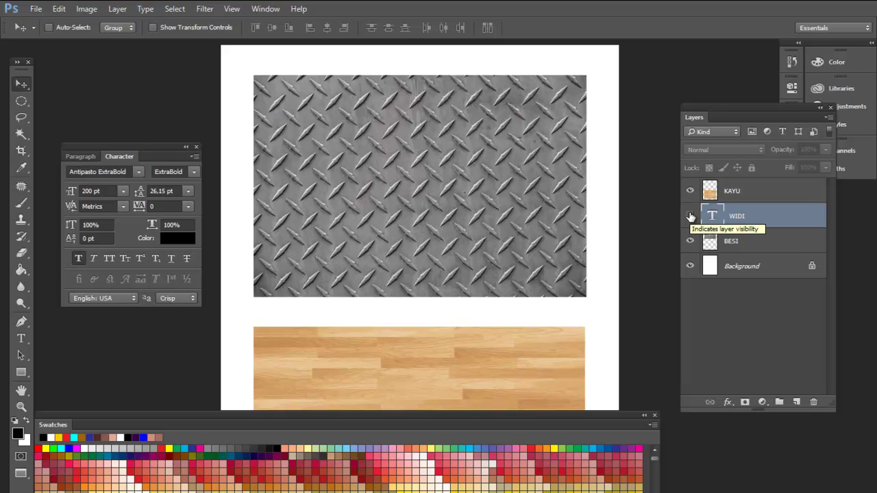
pyautogui.click(691, 217)
pyautogui.click(690, 217)
pyautogui.click(690, 217)
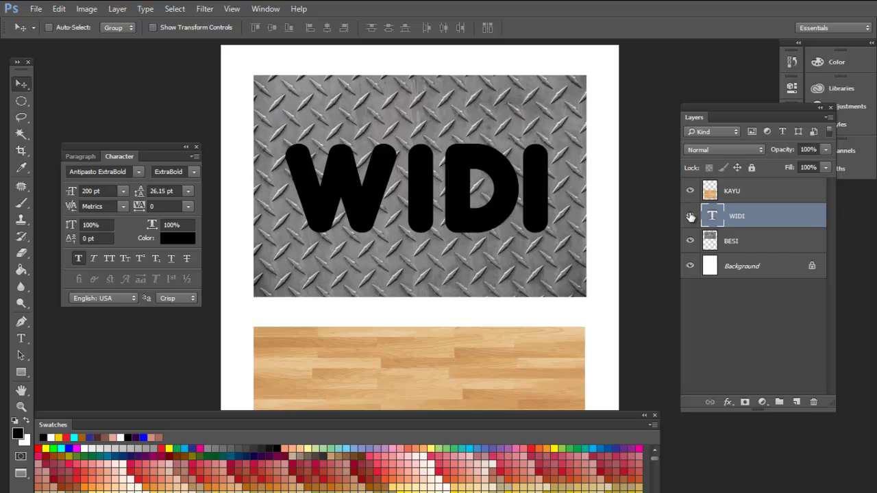
# Step: Compare the steel texture with and without the name text repeatedly, leaving the text layer hidden
pyautogui.click(691, 217)
pyautogui.click(690, 216)
pyautogui.click(690, 216)
pyautogui.click(691, 216)
pyautogui.click(690, 217)
pyautogui.click(691, 217)
pyautogui.click(689, 217)
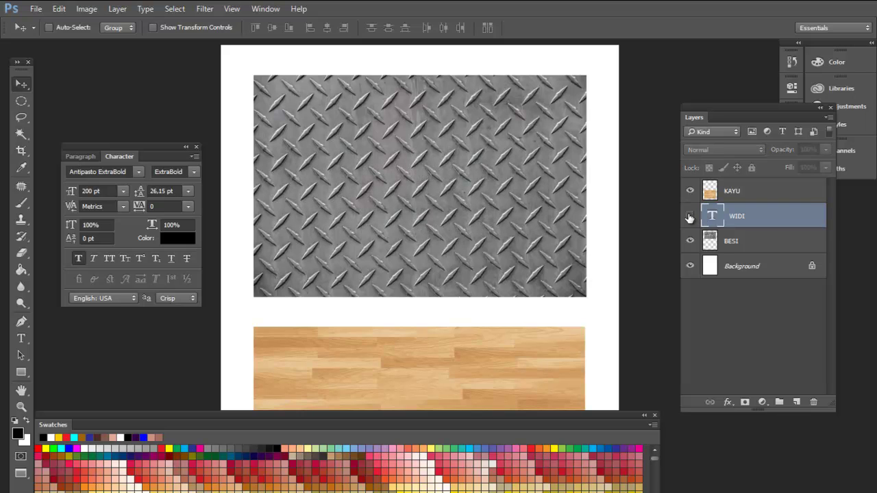
# Step: With the BESI layer active, load the name text's outline as a selection and clear it again
pyautogui.click(746, 248)
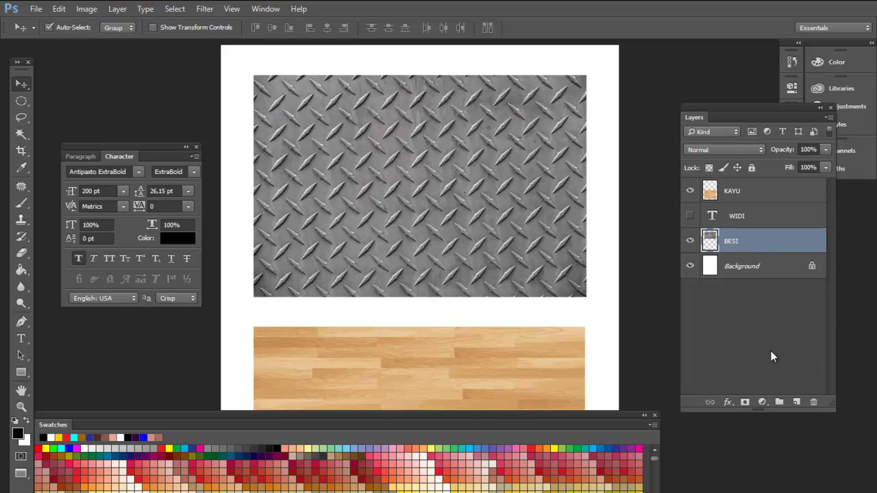
pyautogui.moveTo(709, 238); pyautogui.dragTo(712, 221)
pyautogui.keyDown('ctrl'); pyautogui.click(713, 218); pyautogui.keyUp('ctrl')
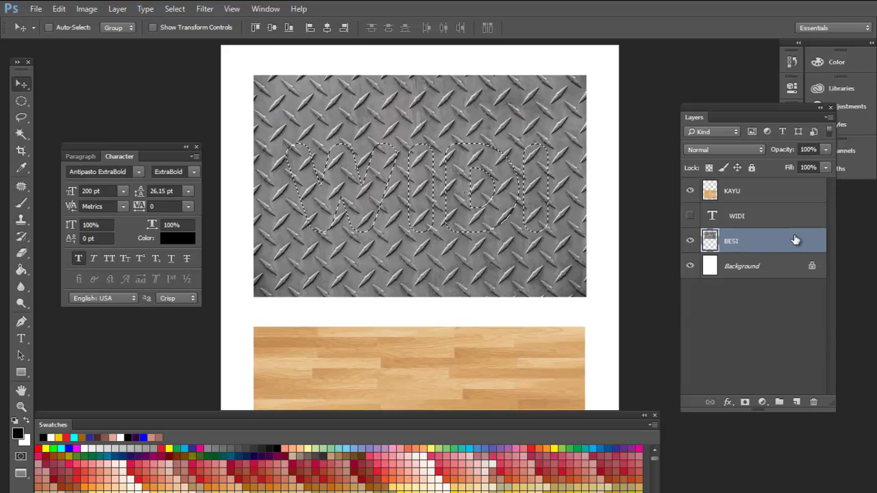
pyautogui.hotkey('ctrl', 'd')
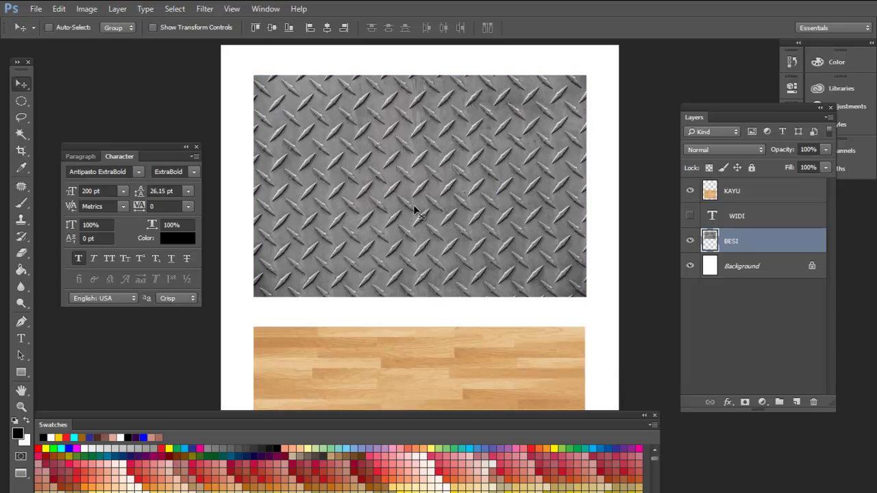
pyautogui.keyDown('ctrl'); pyautogui.click(438, 219); pyautogui.keyUp('ctrl')
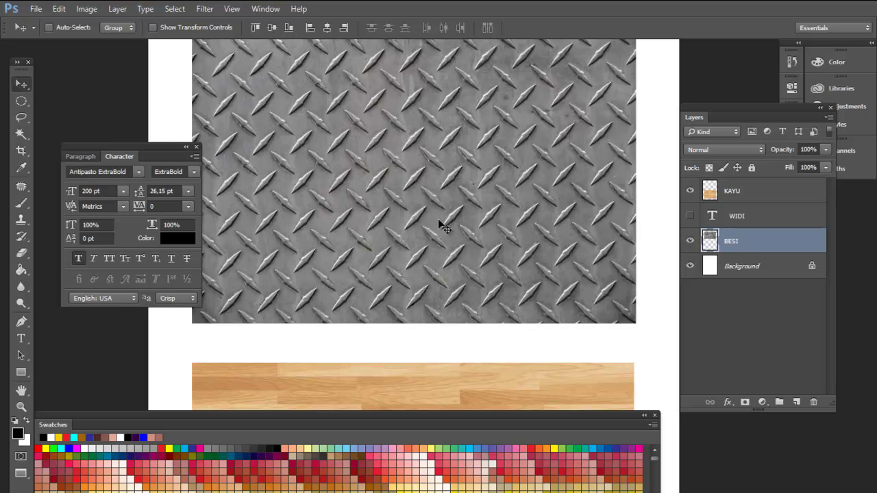
pyautogui.moveTo(465, 177); pyautogui.dragTo(469, 204)
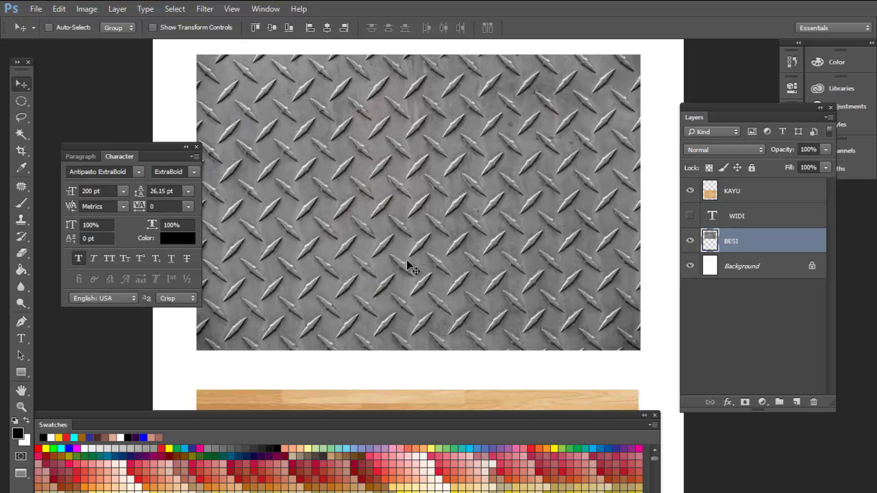
pyautogui.hotkey('ctrl', 'z')
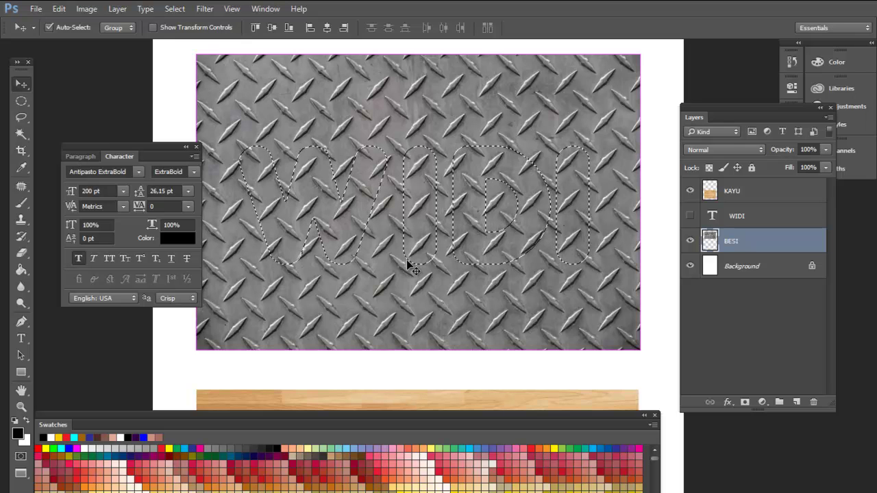
pyautogui.hotkey('ctrl', 'd')
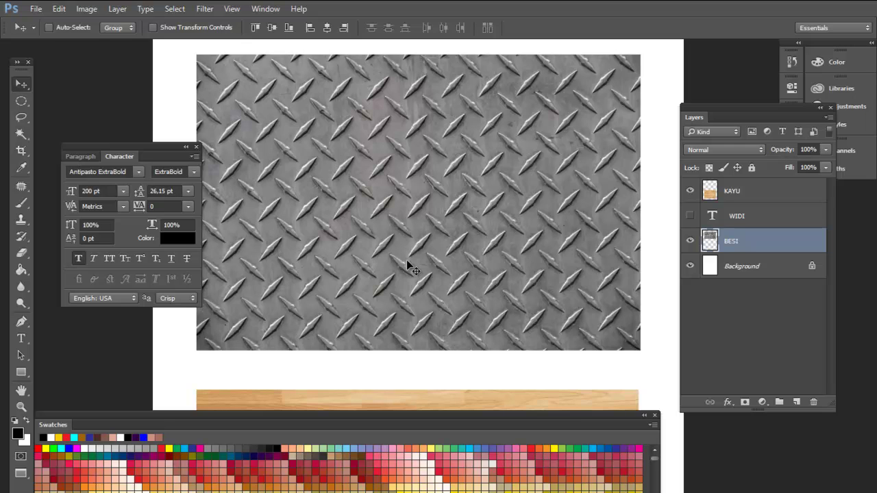
# Step: Try Bevel & Emboss on the whole BESI layer with a depth of about 195%, discard it and clear the selection
pyautogui.click(728, 403)
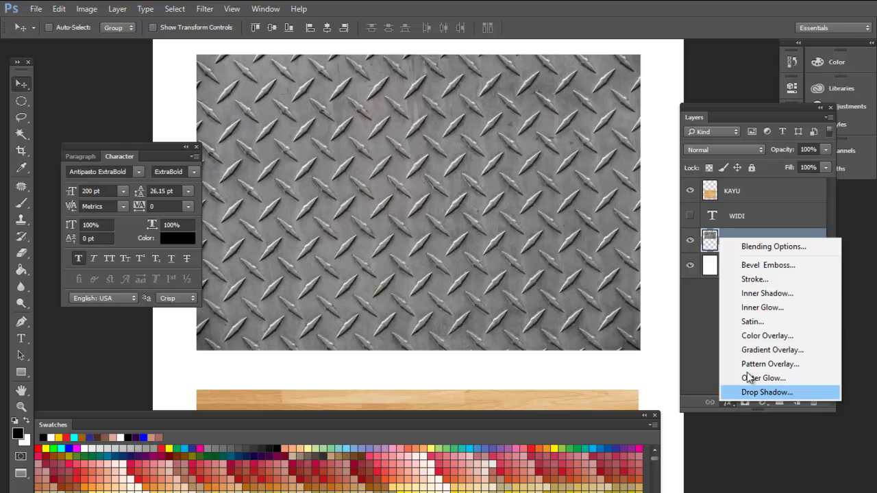
pyautogui.click(762, 266)
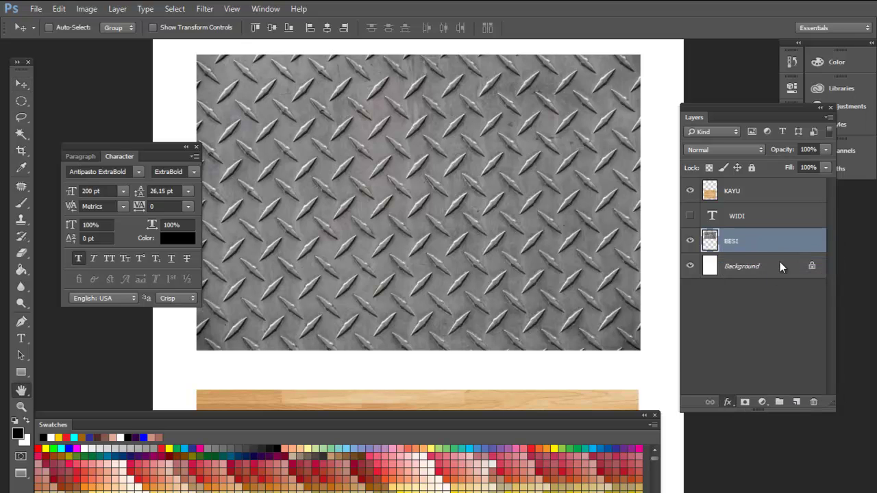
pyautogui.moveTo(457, 61); pyautogui.dragTo(702, 88)
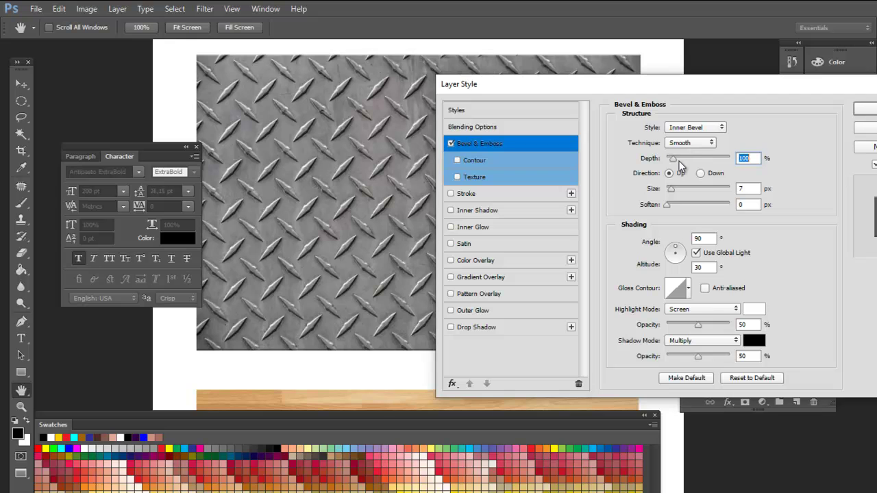
pyautogui.moveTo(675, 160); pyautogui.dragTo(665, 191)
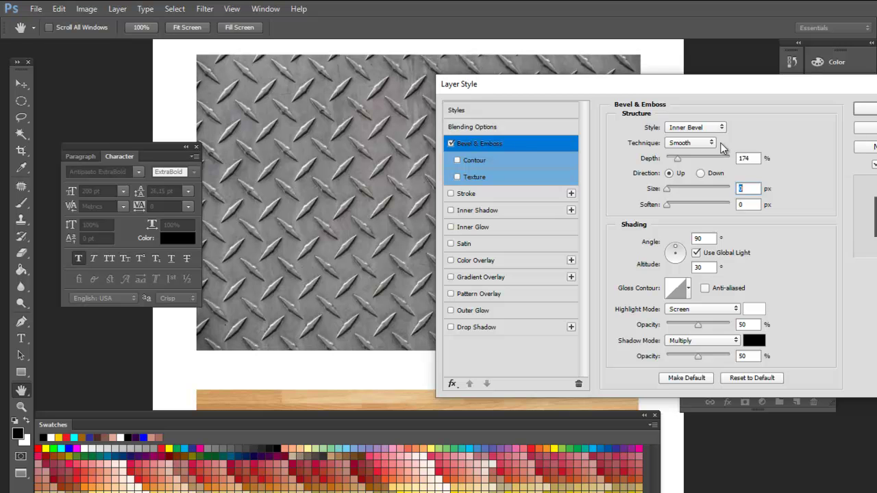
pyautogui.moveTo(697, 87); pyautogui.dragTo(440, 188)
pyautogui.moveTo(422, 262); pyautogui.dragTo(402, 292)
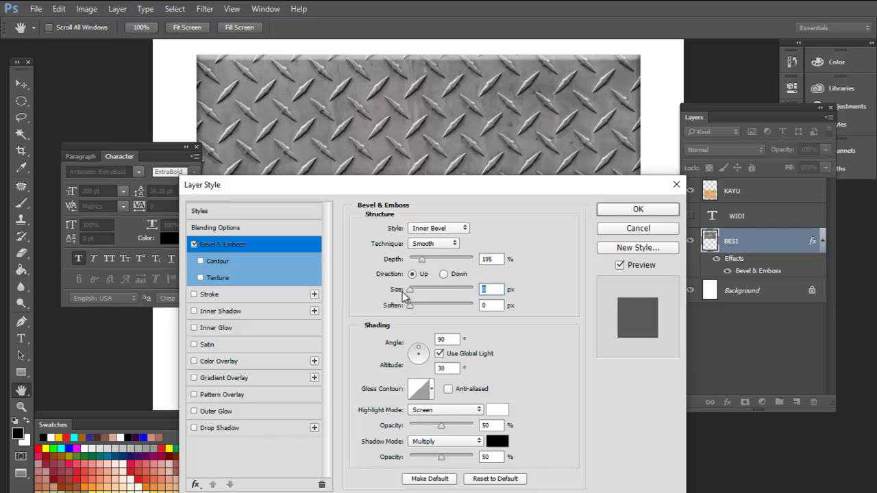
pyautogui.click(616, 231)
pyautogui.press('ctrl')
pyautogui.hotkey('ctrl', 'alt', 'z')
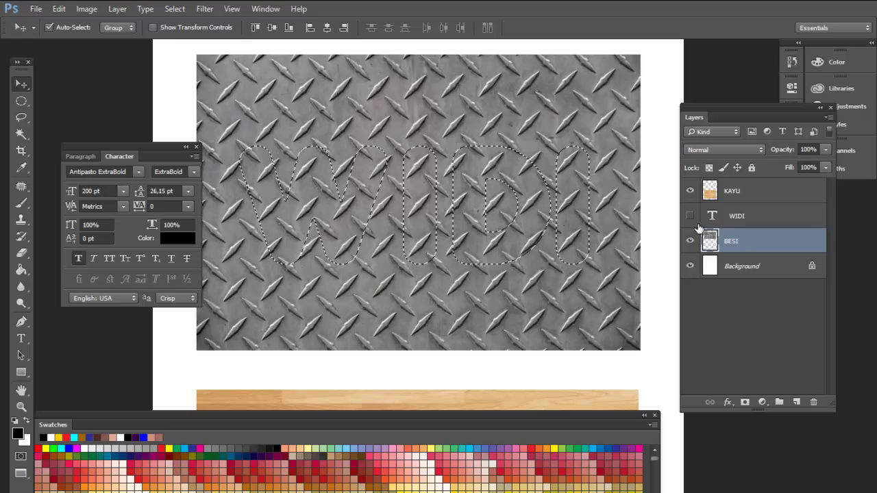
pyautogui.press('ctrl')
pyautogui.hotkey('ctrl', 'd')
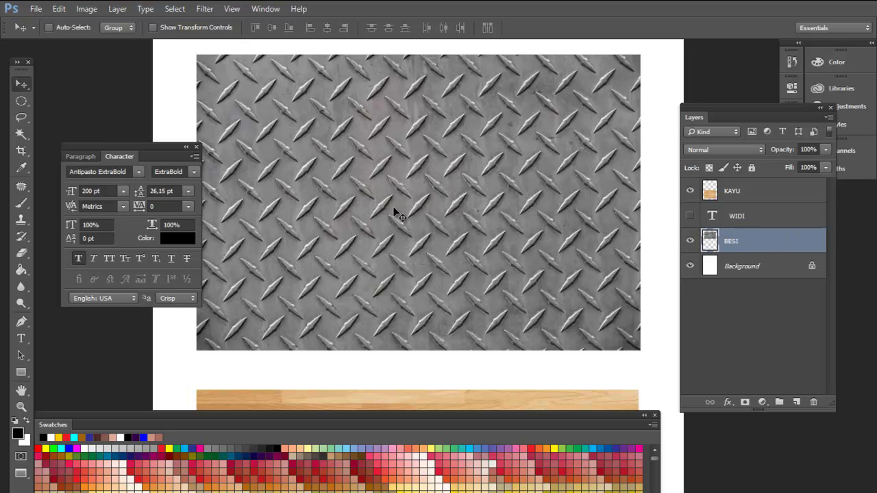
# Step: Load the name text's outline as a selection, hide the text layer and copy the enclosed steel from BESI to a new layer
pyautogui.click(690, 217)
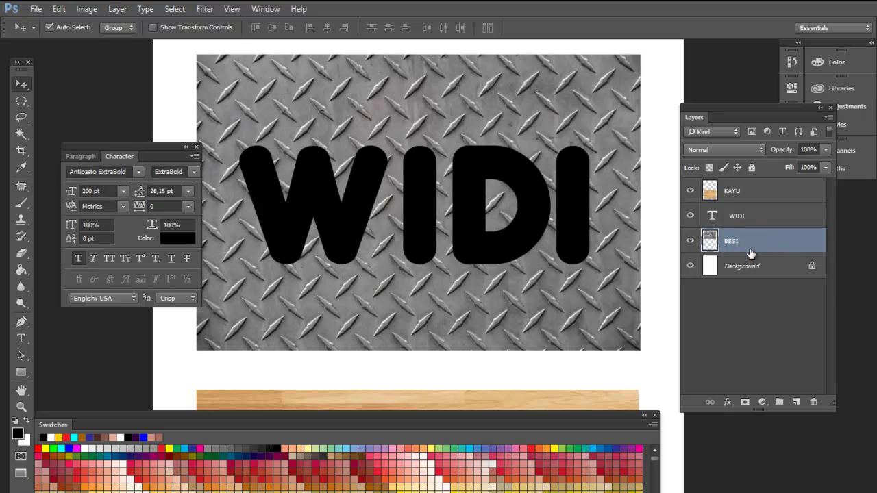
pyautogui.moveTo(734, 248); pyautogui.dragTo(713, 223)
pyautogui.keyDown('ctrl'); pyautogui.click(712, 219); pyautogui.keyUp('ctrl')
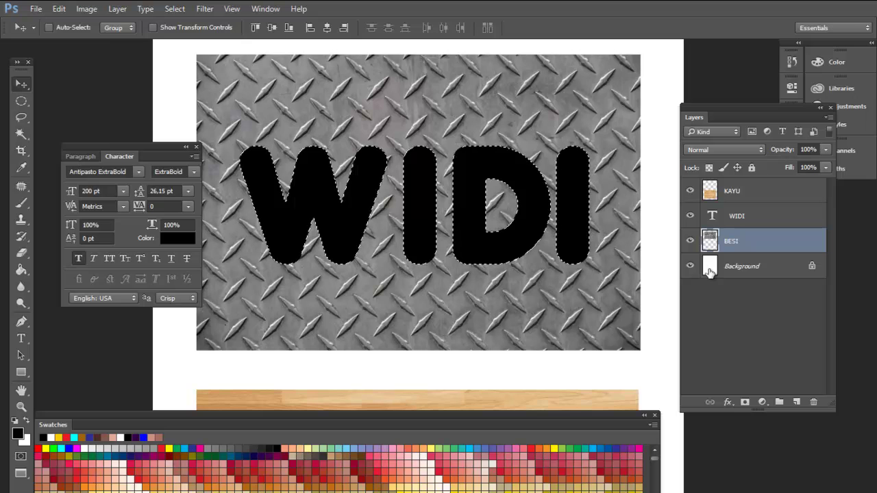
pyautogui.click(691, 216)
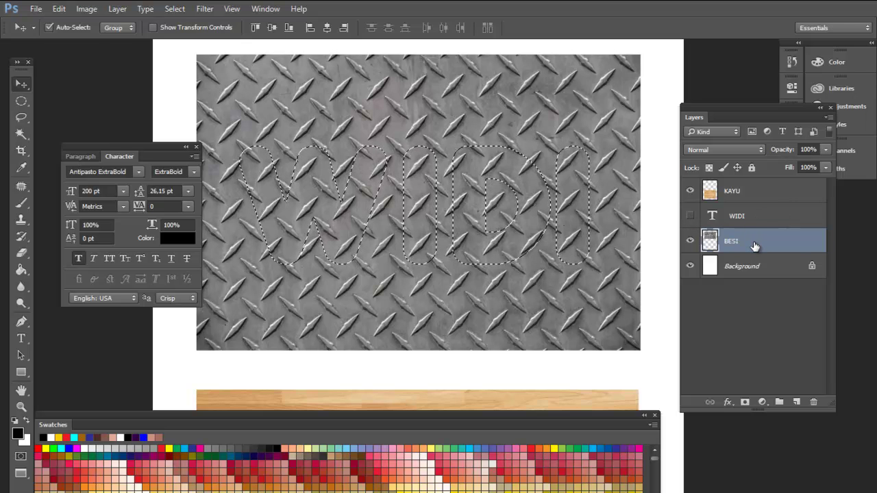
pyautogui.hotkey('ctrl', 'j')
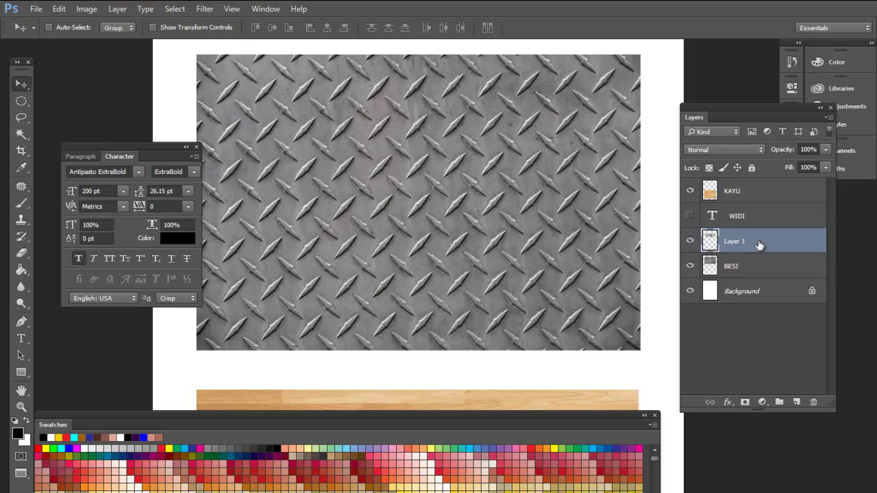
# Step: Rename the new steel lettering layer NAMA BESI and briefly hide the BESI layer to check the cut-out letters
pyautogui.doubleClick(736, 242)
pyautogui.write('NAMA BESI')
pyautogui.press('Return')
pyautogui.click(689, 266)
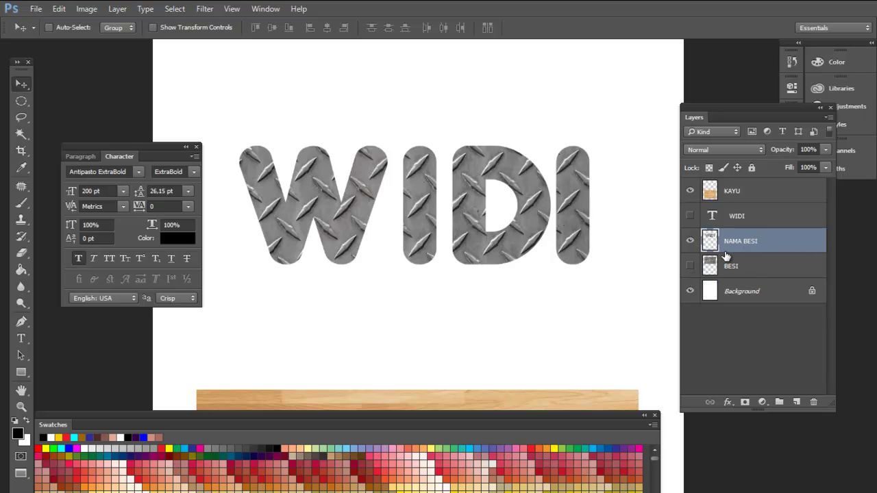
pyautogui.click(690, 266)
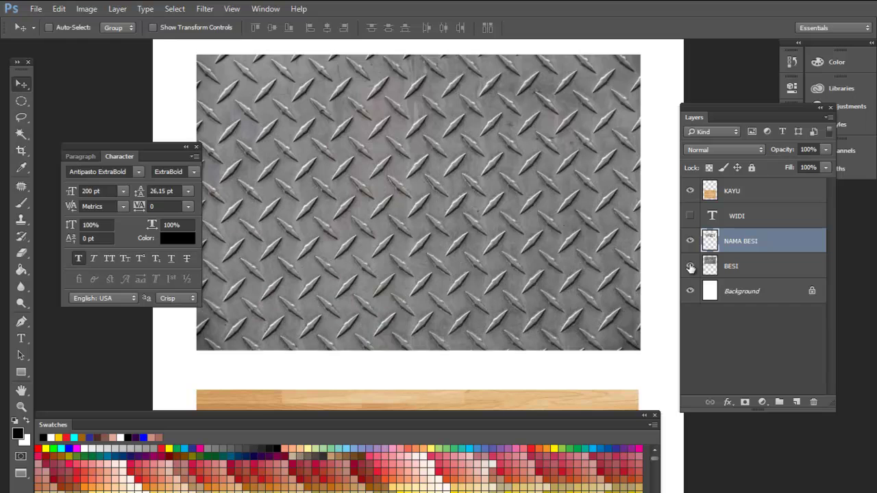
# Step: Add Bevel & Emboss to the NAMA BESI layer with 297% depth, 51 px size and 8 px soften
pyautogui.keyDown('alt'); pyautogui.click(434, 250); pyautogui.keyUp('alt')
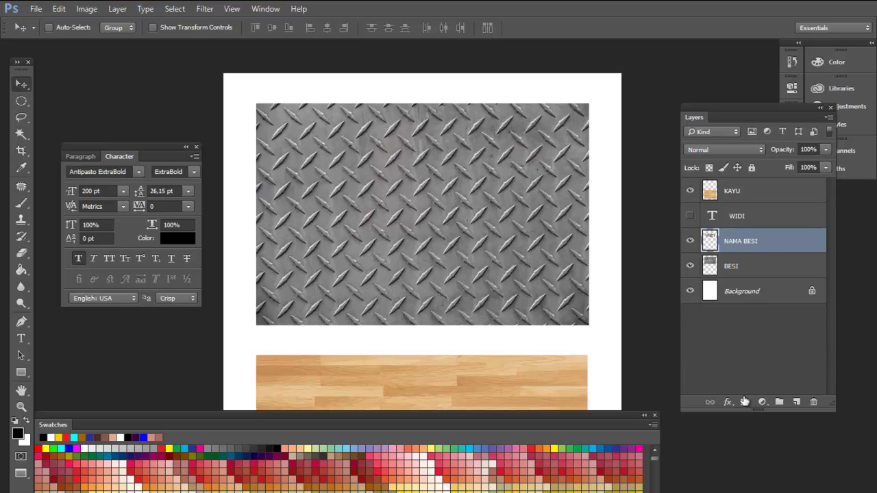
pyautogui.click(727, 402)
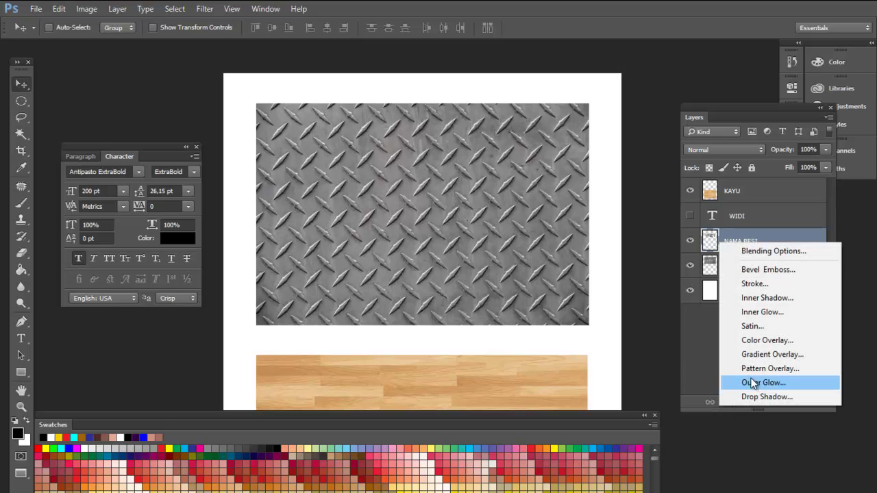
pyautogui.click(786, 267)
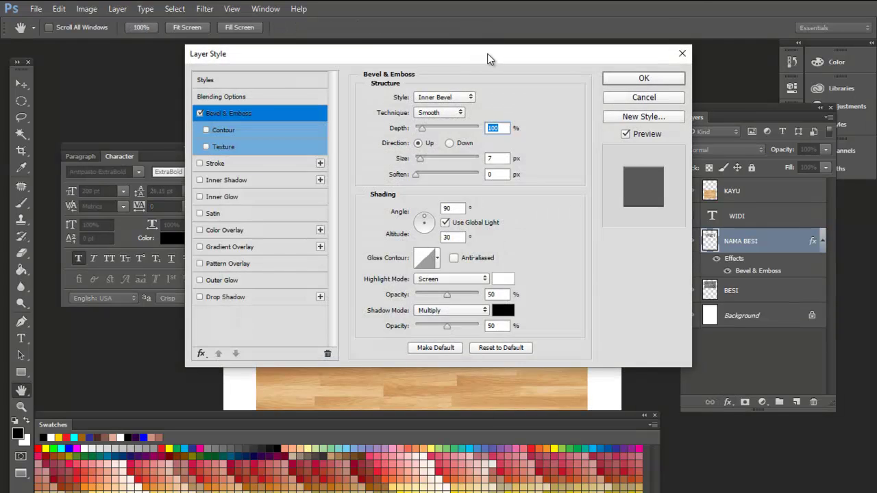
pyautogui.moveTo(489, 59); pyautogui.dragTo(720, 287)
pyautogui.moveTo(652, 357); pyautogui.dragTo(661, 394)
pyautogui.press('Tab')
pyautogui.click(675, 404)
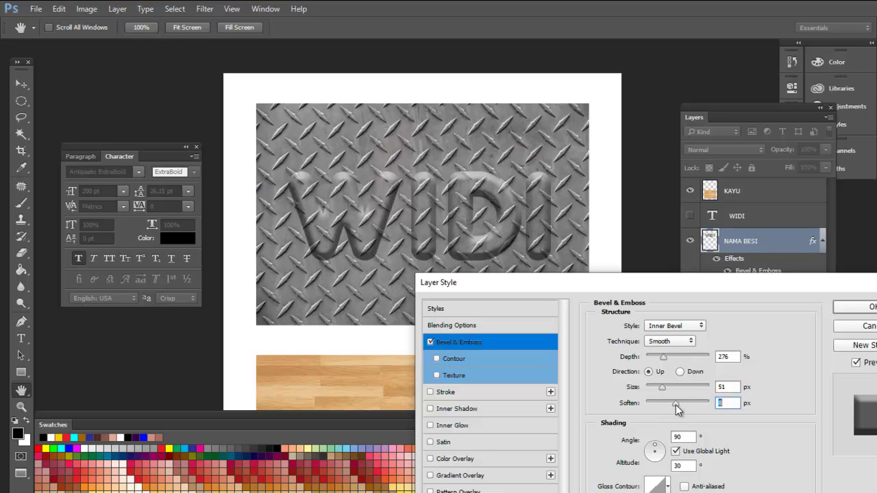
pyautogui.moveTo(670, 356)
pyautogui.mouseDown()
pyautogui.moveTo(683, 356)
pyautogui.moveTo(664, 358)
pyautogui.mouseUp()
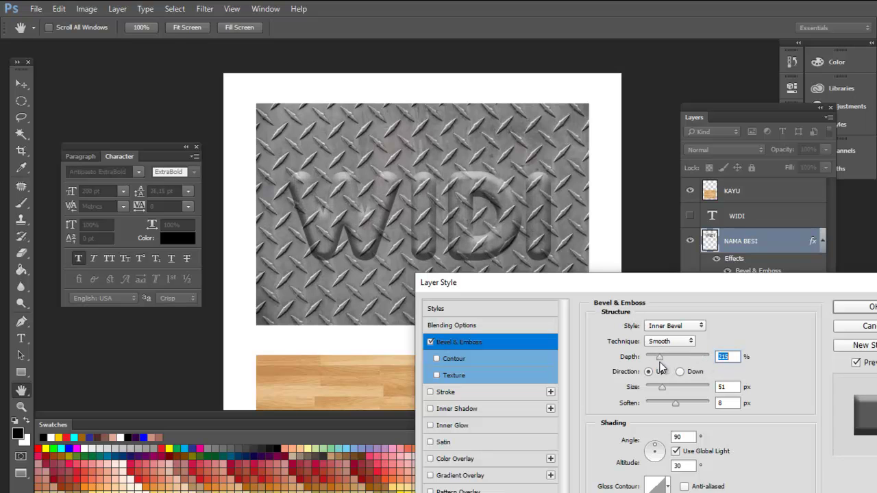
# Step: Compare the bevel techniques, choose Chisel Hard with 399% depth and 16 px size, and apply the layer style
pyautogui.click(689, 341)
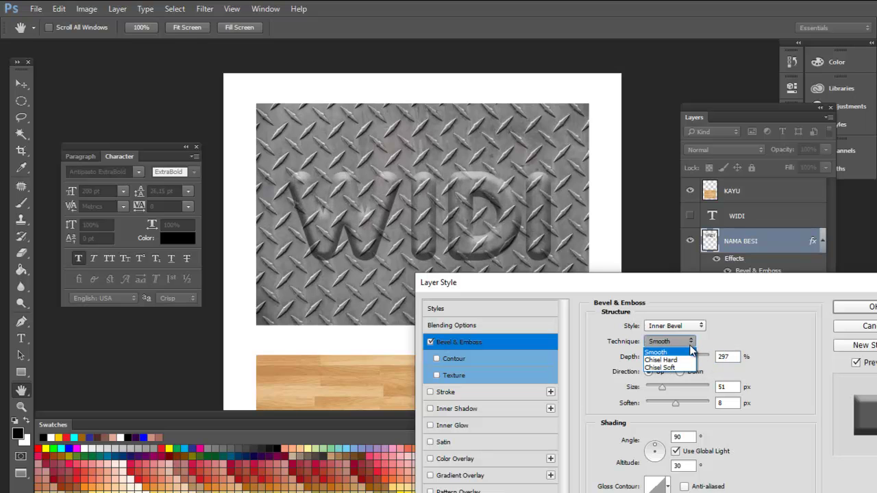
pyautogui.click(662, 359)
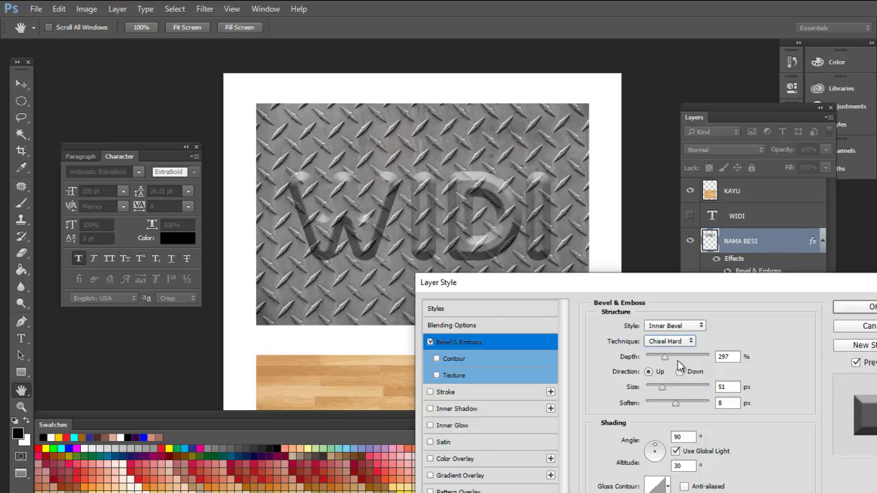
pyautogui.click(685, 341)
pyautogui.click(688, 368)
pyautogui.click(691, 341)
pyautogui.click(686, 358)
pyautogui.moveTo(667, 356)
pyautogui.mouseDown()
pyautogui.moveTo(680, 356)
pyautogui.moveTo(660, 355)
pyautogui.moveTo(670, 355)
pyautogui.mouseUp()
pyautogui.moveTo(668, 391)
pyautogui.mouseDown()
pyautogui.moveTo(676, 389)
pyautogui.moveTo(656, 392)
pyautogui.mouseUp()
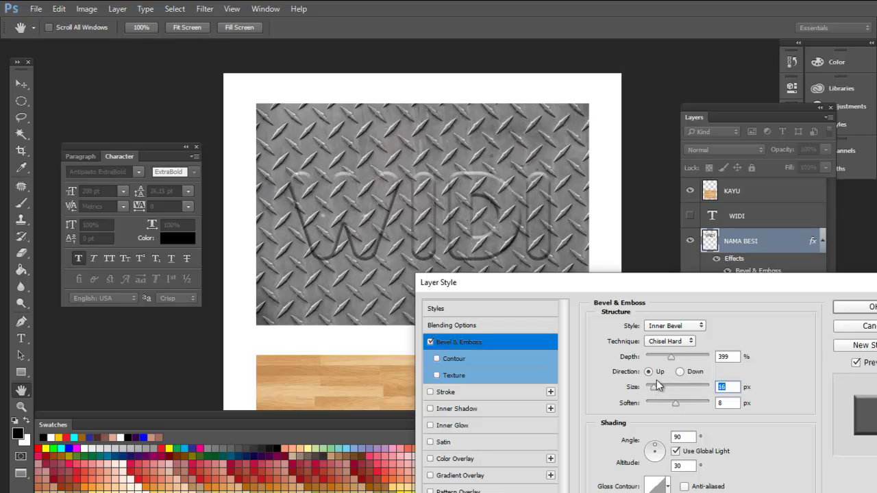
pyautogui.click(861, 309)
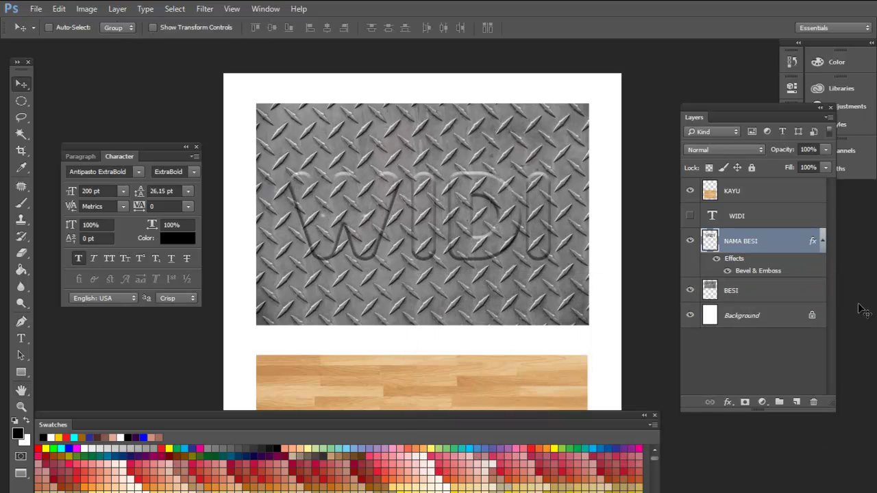
# Step: Show the name text layer again and move the text down from the steel to the wood texture
pyautogui.scroll(-1, 434, 313)
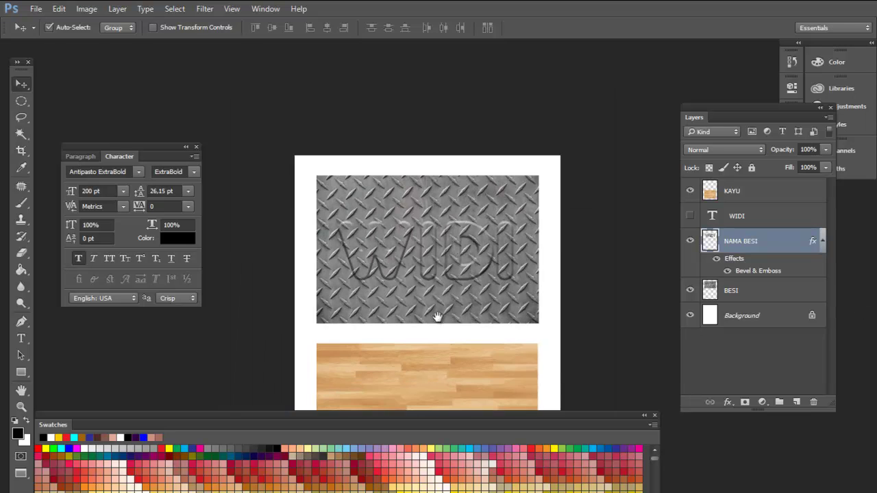
pyautogui.moveTo(529, 293); pyautogui.dragTo(502, 195)
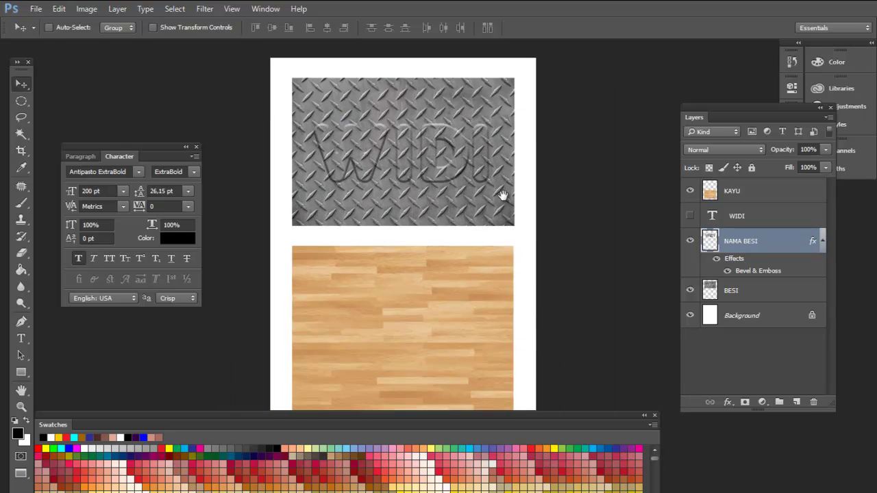
pyautogui.click(690, 217)
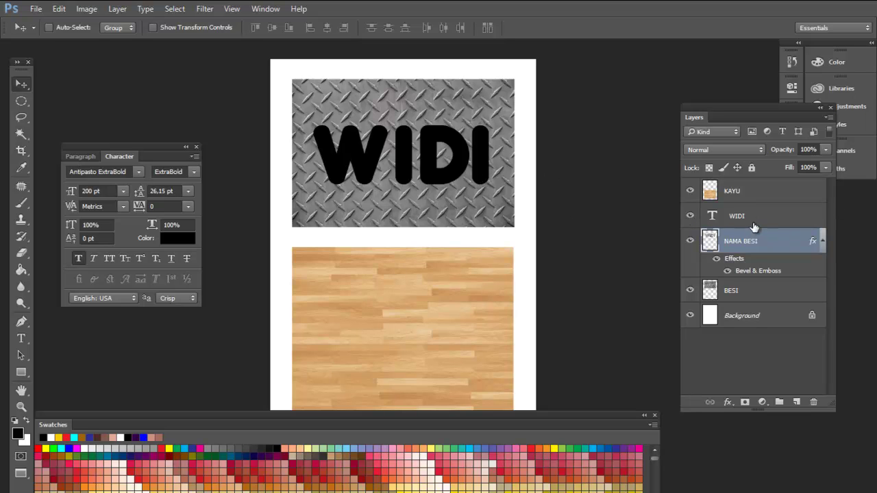
pyautogui.click(803, 217)
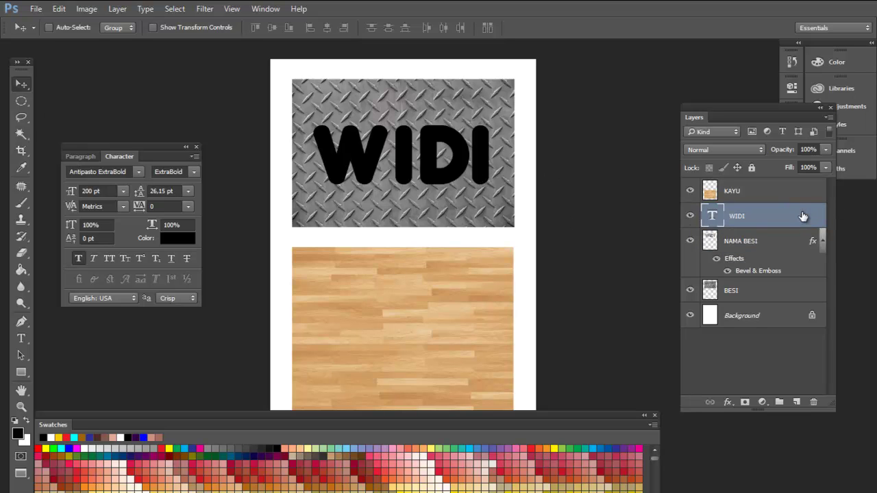
pyautogui.moveTo(438, 158); pyautogui.dragTo(450, 341)
pyautogui.moveTo(450, 373); pyautogui.dragTo(452, 269)
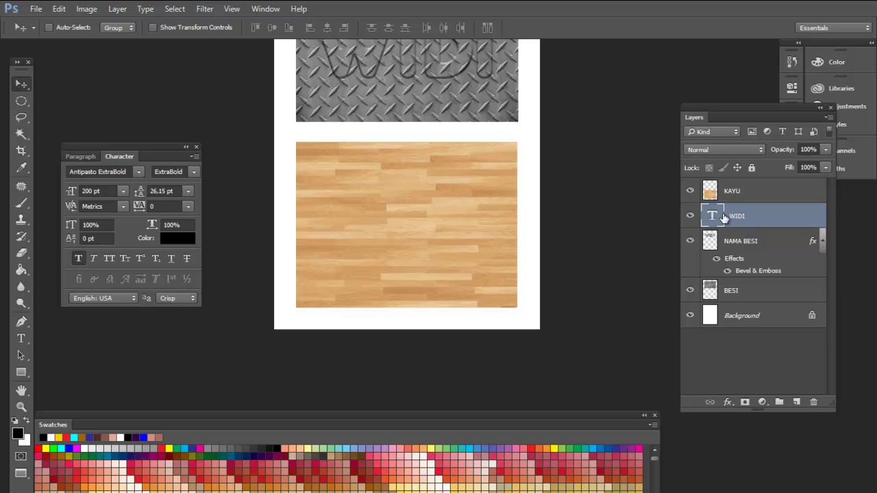
# Step: Place the name text layer above the KAYU layer and centre the lettering on the wood texture
pyautogui.moveTo(759, 219); pyautogui.dragTo(756, 188)
pyautogui.moveTo(471, 259); pyautogui.dragTo(473, 242)
pyautogui.moveTo(783, 192)
pyautogui.mouseDown()
pyautogui.moveTo(784, 235)
pyautogui.moveTo(766, 182)
pyautogui.moveTo(767, 192)
pyautogui.mouseUp()
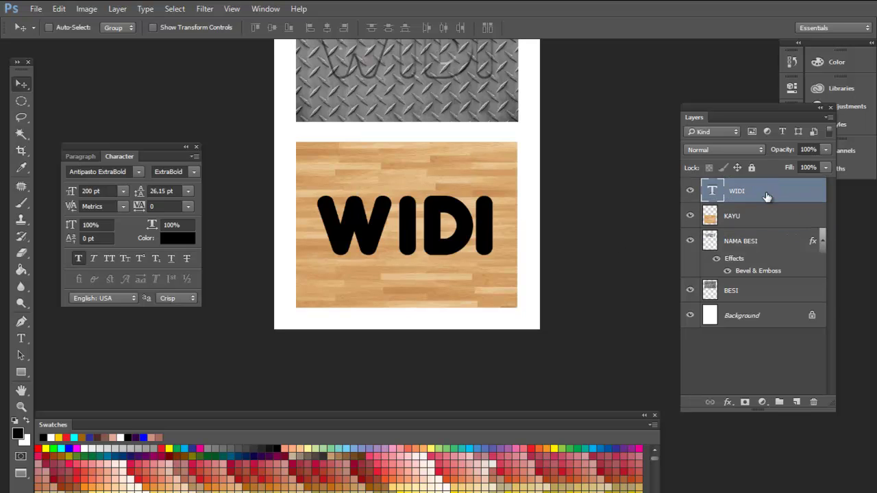
pyautogui.moveTo(463, 234); pyautogui.dragTo(469, 237)
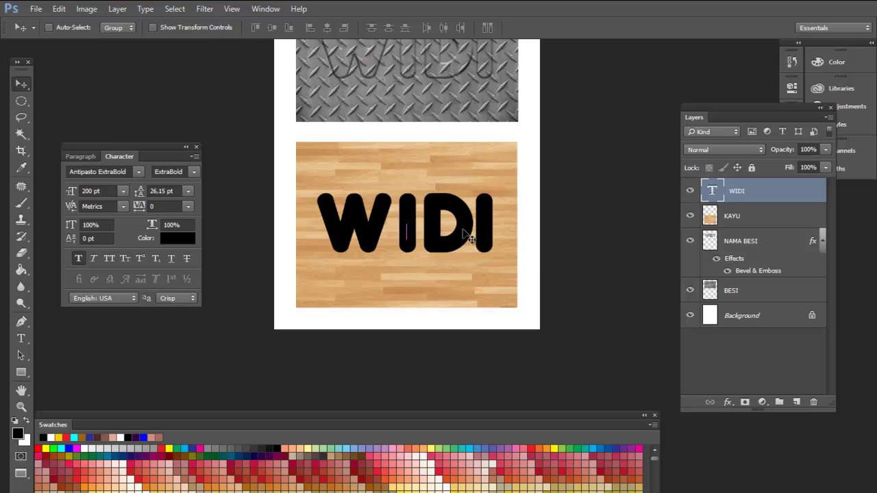
# Step: Copy the letter-shaped area of the KAYU wood texture to a new layer, using the name text's outline as selection, and hide the text layer
pyautogui.click(764, 216)
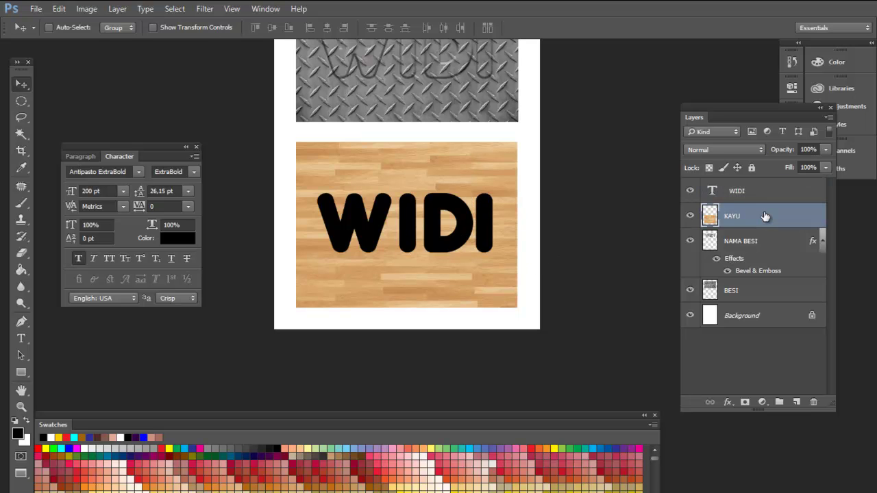
pyautogui.keyDown('ctrl'); pyautogui.click(712, 192); pyautogui.keyUp('ctrl')
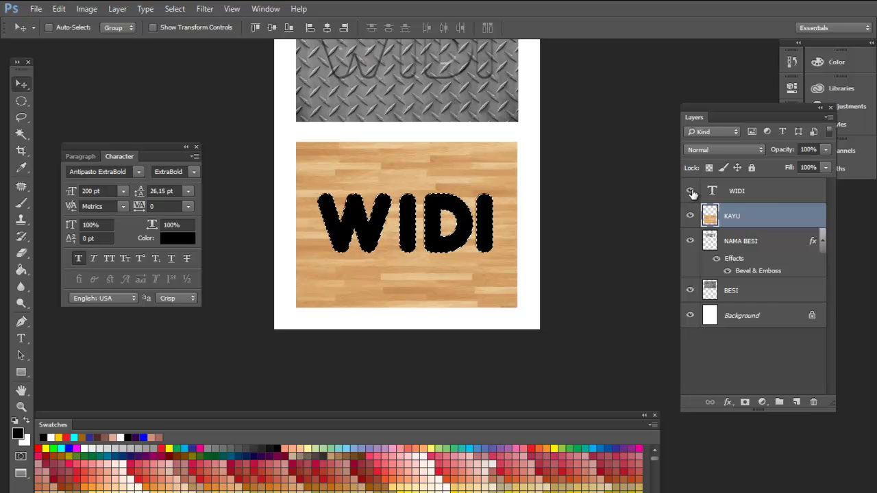
pyautogui.click(689, 192)
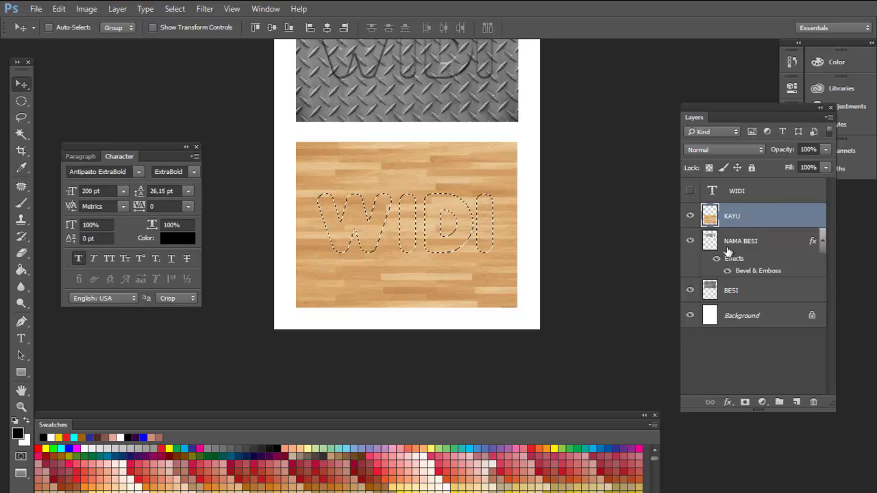
pyautogui.hotkey('ctrl', 'j')
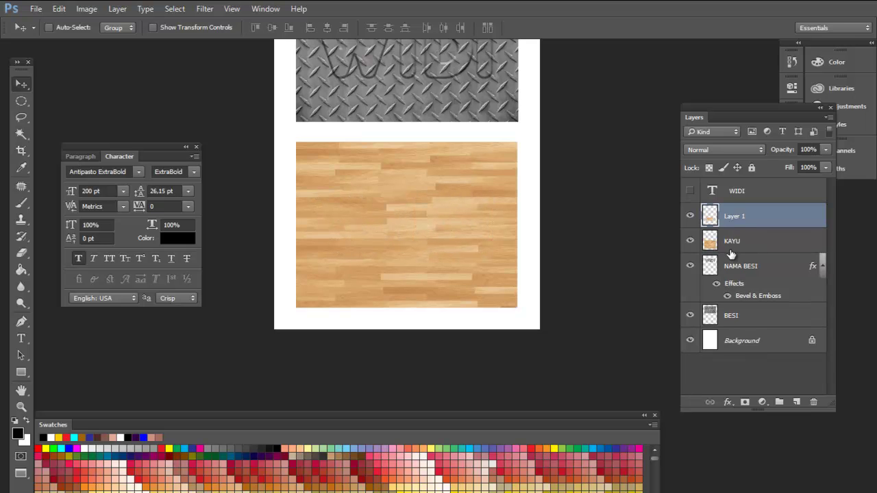
# Step: Rename the new wood lettering layer NAMA KAYU and briefly hide the KAYU layer to check the cut-out letters
pyautogui.doubleClick(730, 216)
pyautogui.write('NAMA KAY')
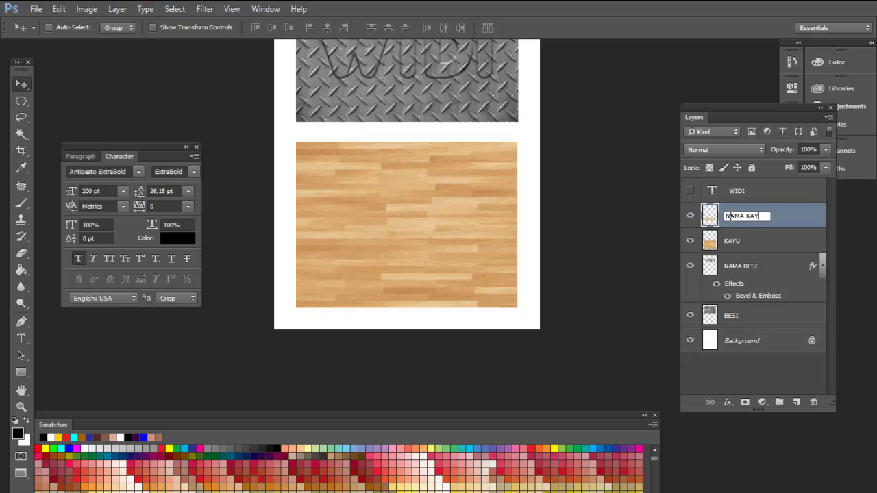
pyautogui.write('U')
pyautogui.click(783, 247)
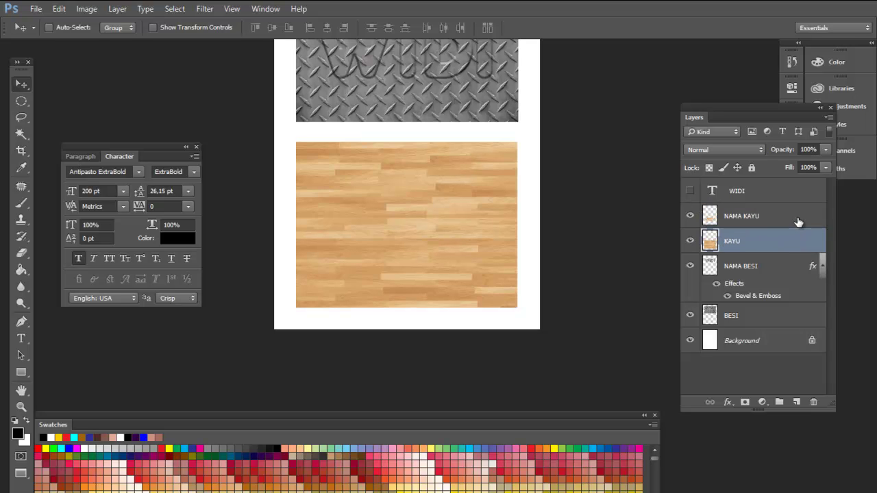
pyautogui.click(789, 225)
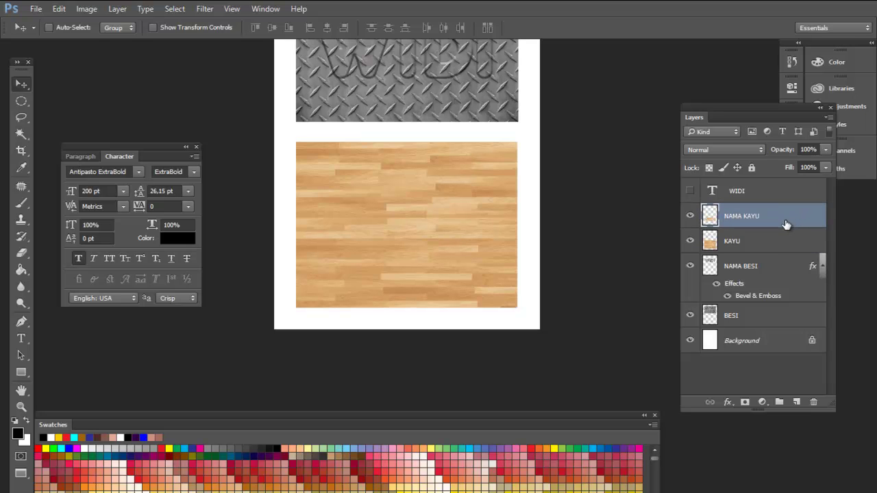
pyautogui.click(690, 244)
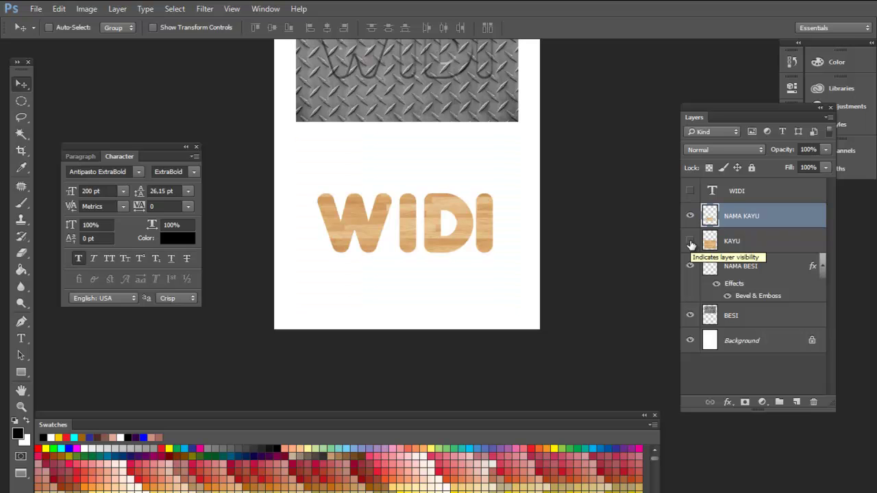
pyautogui.click(691, 243)
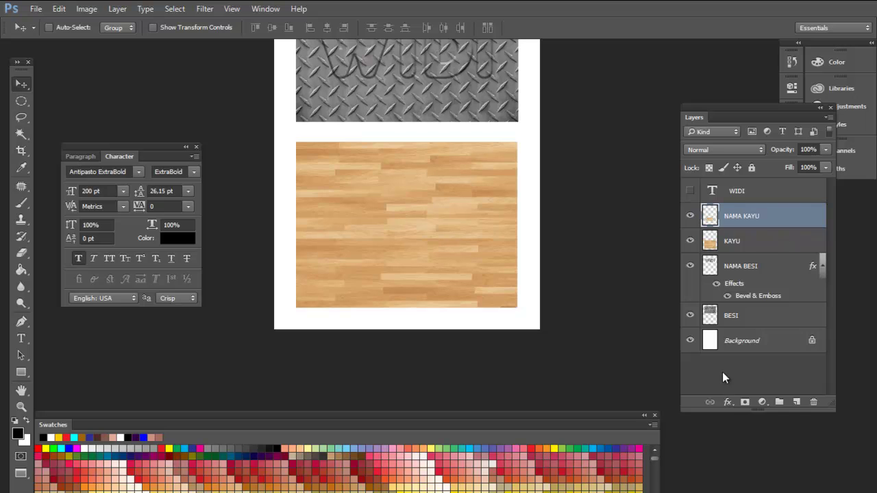
# Step: Add Bevel & Emboss to the NAMA KAYU layer with 409% depth and 21 px size
pyautogui.click(729, 402)
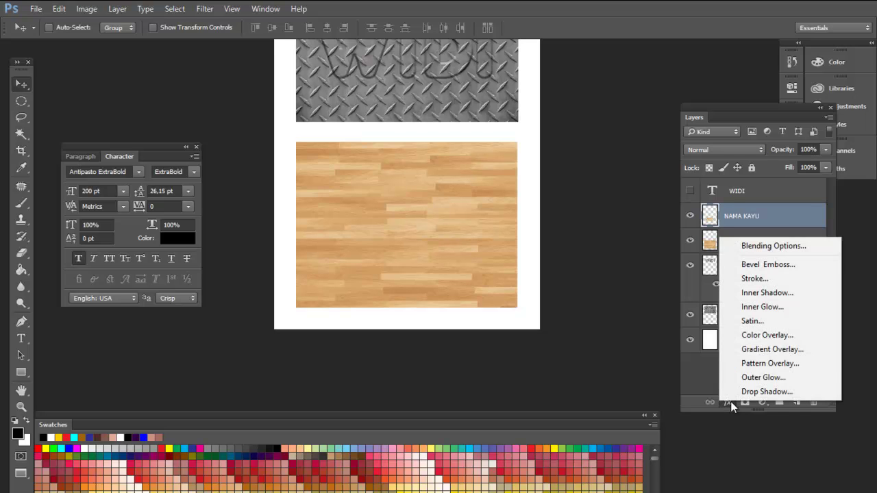
pyautogui.click(792, 263)
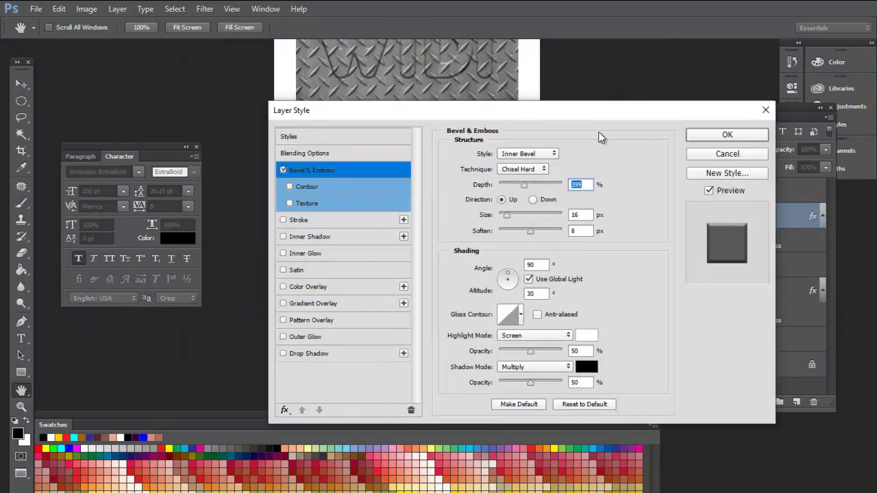
pyautogui.moveTo(579, 111); pyautogui.dragTo(720, 293)
pyautogui.moveTo(666, 355)
pyautogui.mouseDown()
pyautogui.moveTo(679, 355)
pyautogui.moveTo(666, 355)
pyautogui.mouseUp()
pyautogui.moveTo(647, 385)
pyautogui.mouseDown()
pyautogui.moveTo(678, 383)
pyautogui.moveTo(648, 385)
pyautogui.mouseUp()
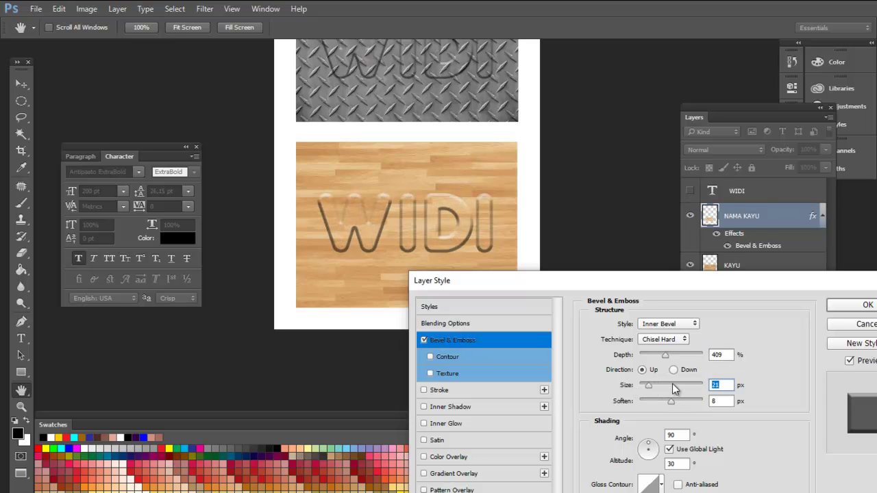
pyautogui.moveTo(661, 281); pyautogui.dragTo(638, 211)
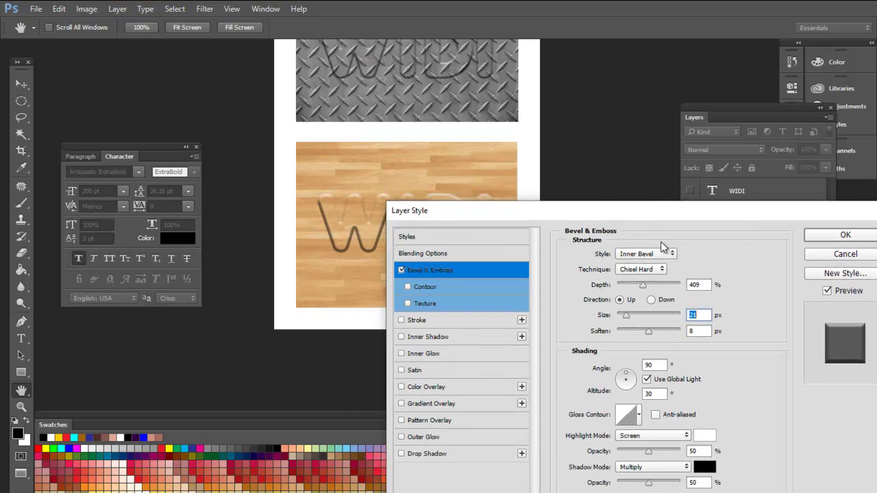
# Step: Change the wood lettering's bevel style to Outer Bevel with 327% depth and 51 px size
pyautogui.click(672, 255)
pyautogui.click(670, 265)
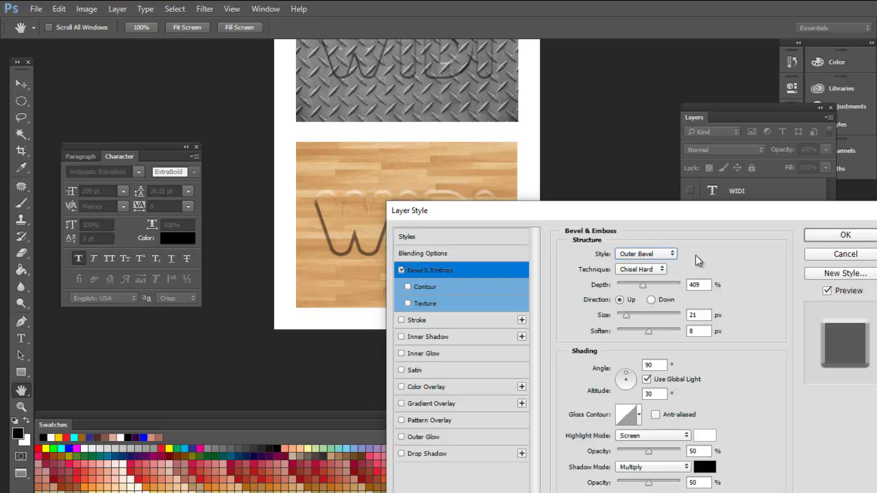
pyautogui.moveTo(672, 225); pyautogui.dragTo(696, 257)
pyautogui.moveTo(663, 320); pyautogui.dragTo(660, 356)
# Step: Try the Stroke Emboss style on the wood lettering and switch the bevel style to Pillow Emboss
pyautogui.click(675, 289)
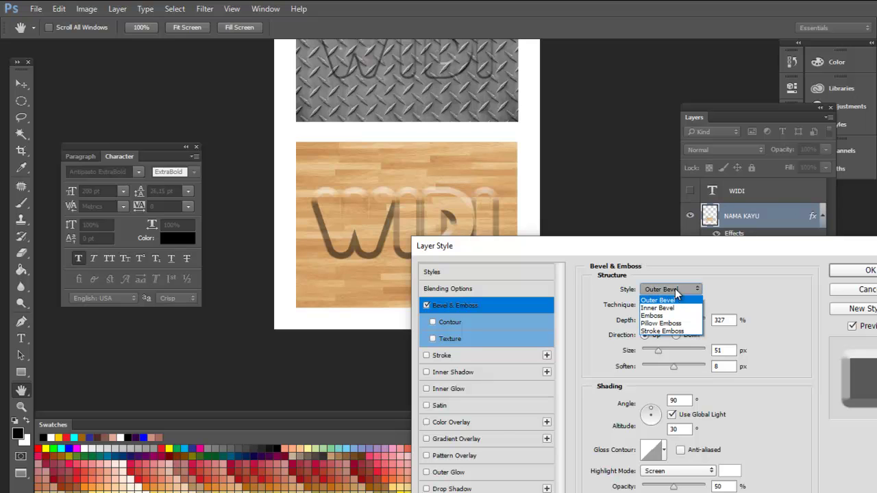
pyautogui.click(677, 331)
pyautogui.click(679, 293)
pyautogui.click(675, 323)
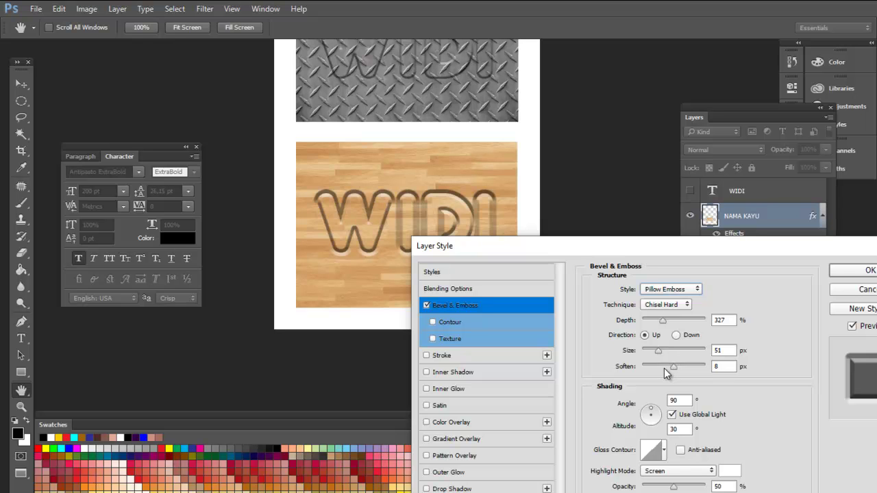
# Step: Compare depth and size settings for the Pillow Emboss, keep 327% depth with 62 px size, and apply the layer style
pyautogui.click(668, 321)
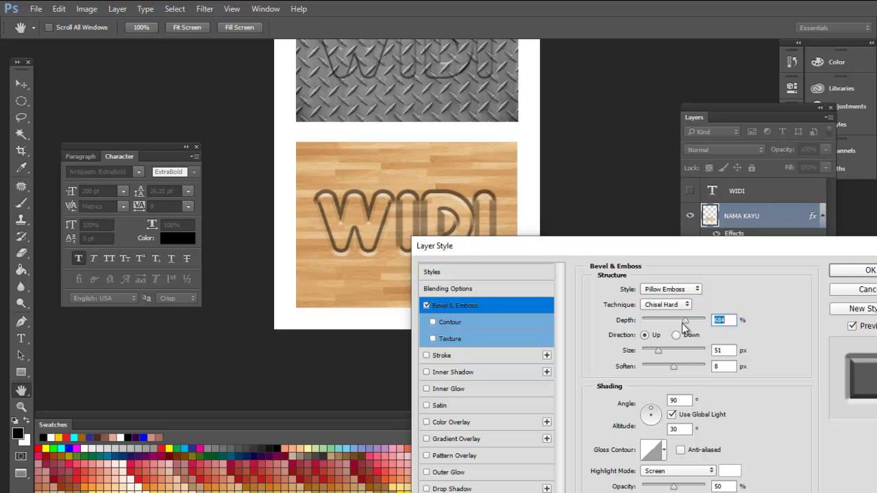
pyautogui.moveTo(658, 350)
pyautogui.mouseDown()
pyautogui.moveTo(682, 351)
pyautogui.moveTo(651, 355)
pyautogui.mouseUp()
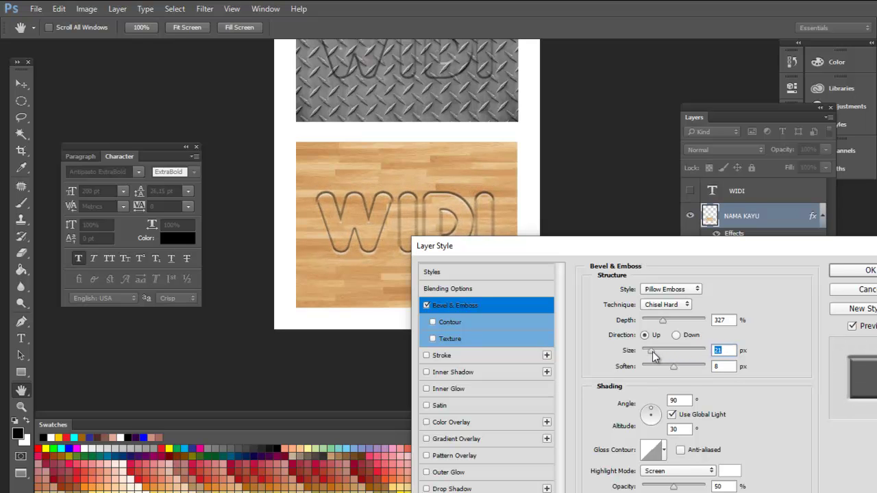
pyautogui.click(661, 351)
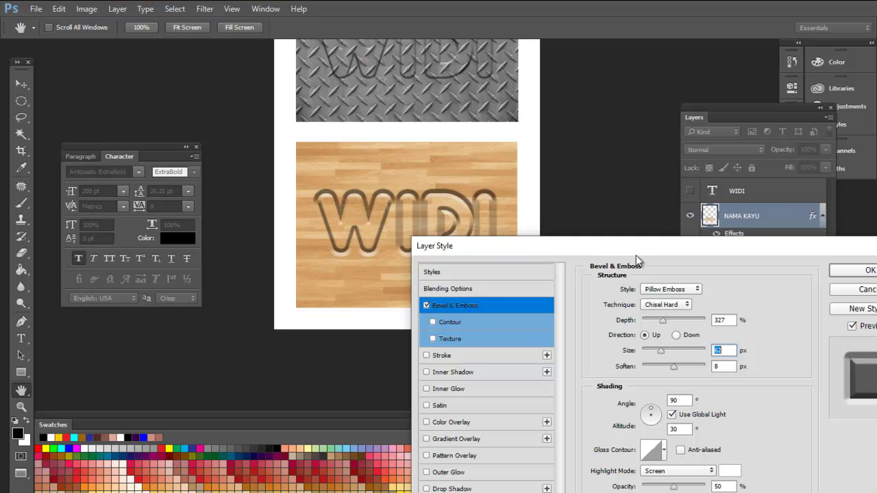
pyautogui.moveTo(637, 250); pyautogui.dragTo(511, 344)
pyautogui.click(767, 368)
pyautogui.moveTo(460, 174); pyautogui.dragTo(471, 258)
pyautogui.scroll(-1, 473, 258)
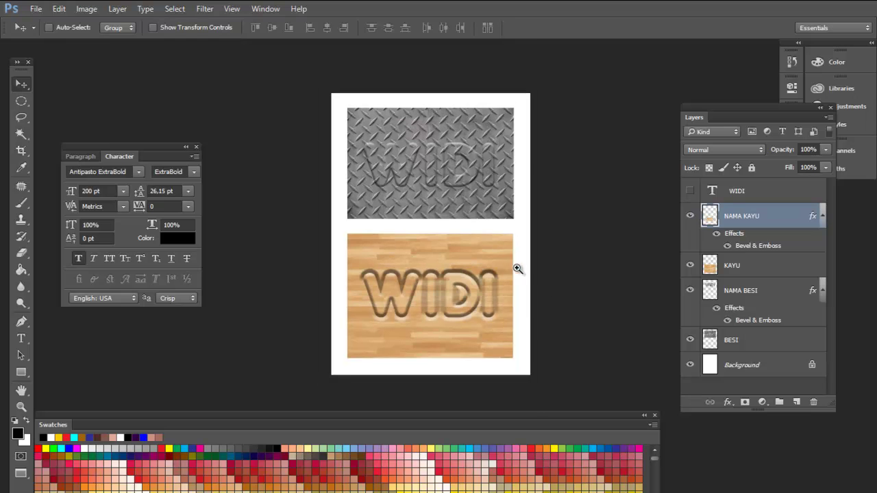
pyautogui.scroll(1, 509, 260)
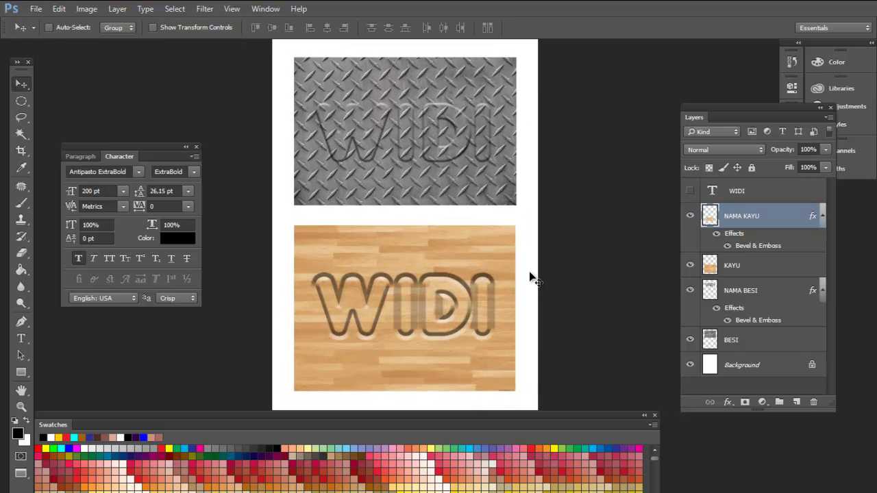
pyautogui.click(36, 8)
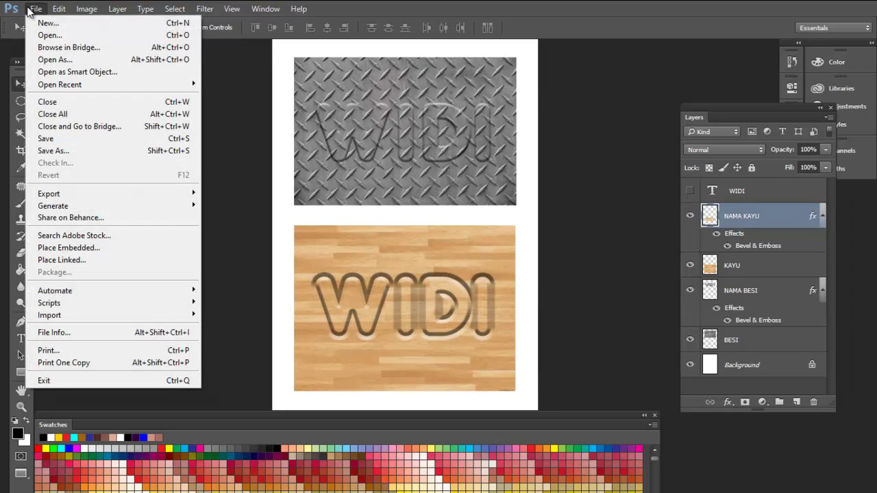
pyautogui.click(51, 143)
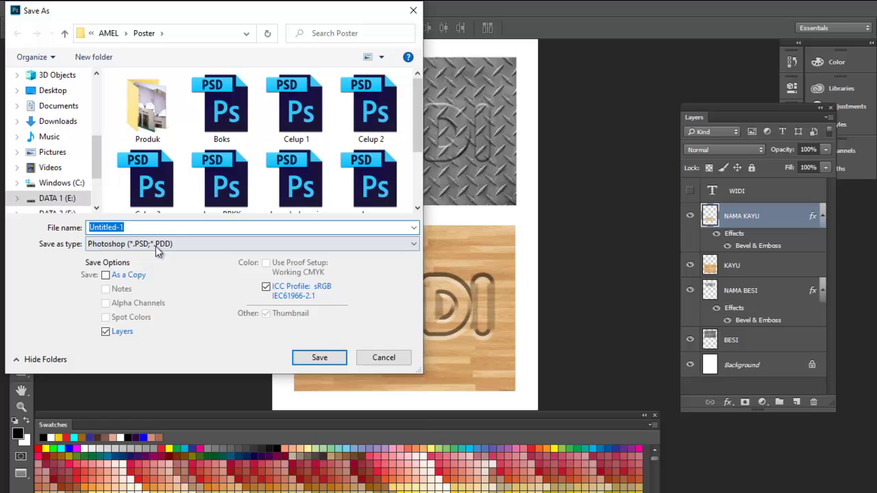
pyautogui.click(156, 246)
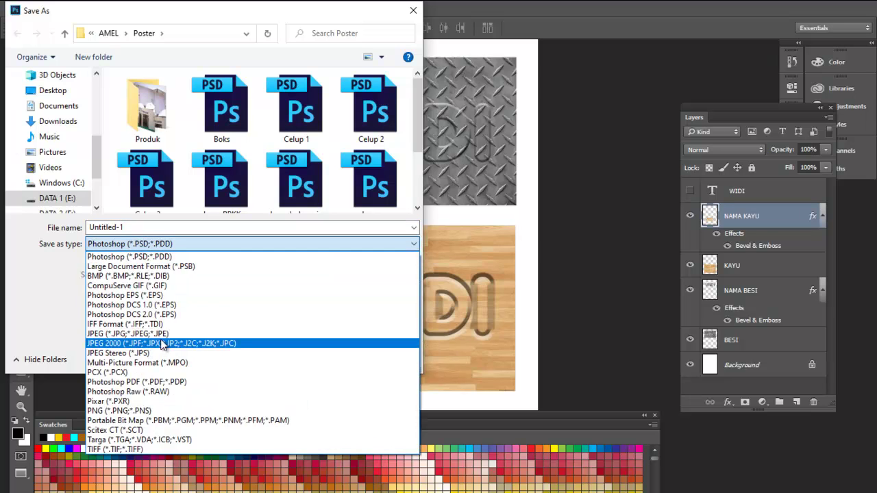
pyautogui.click(162, 334)
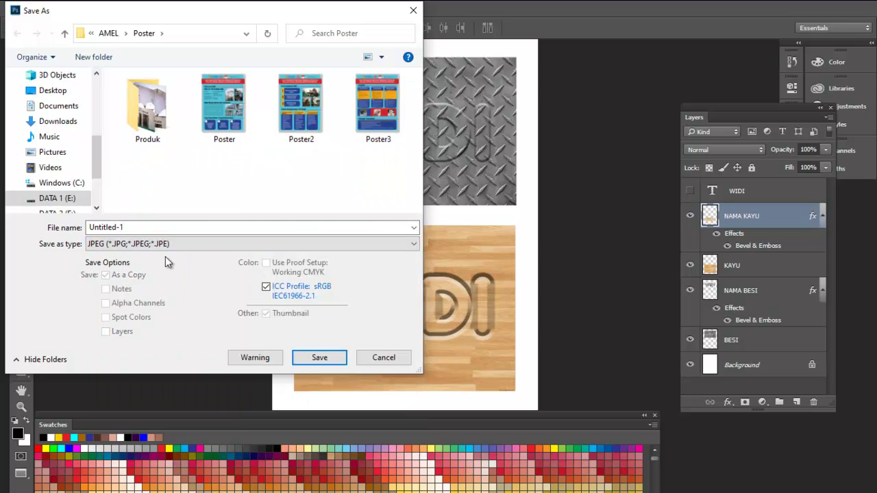
pyautogui.moveTo(155, 228); pyautogui.dragTo(98, 233)
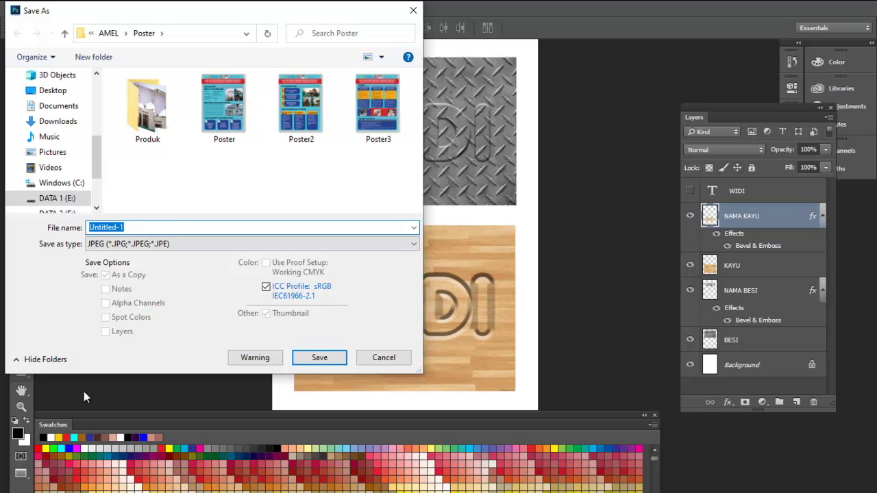
pyautogui.click(405, 362)
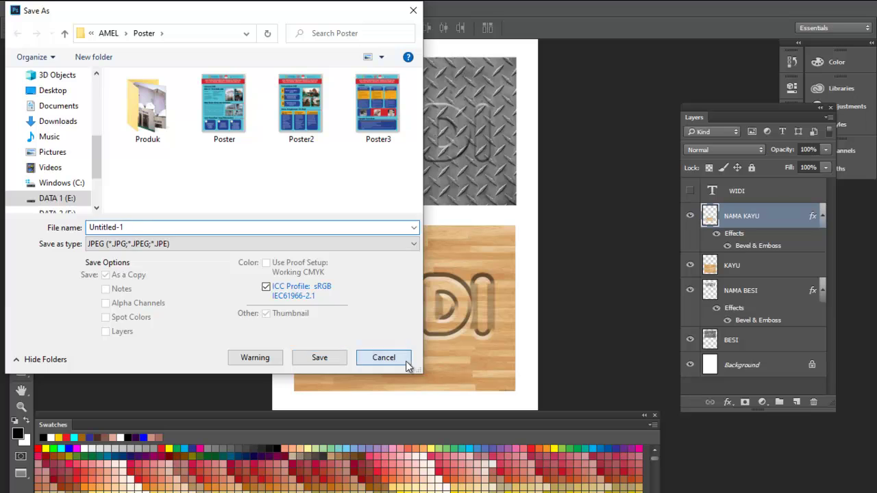